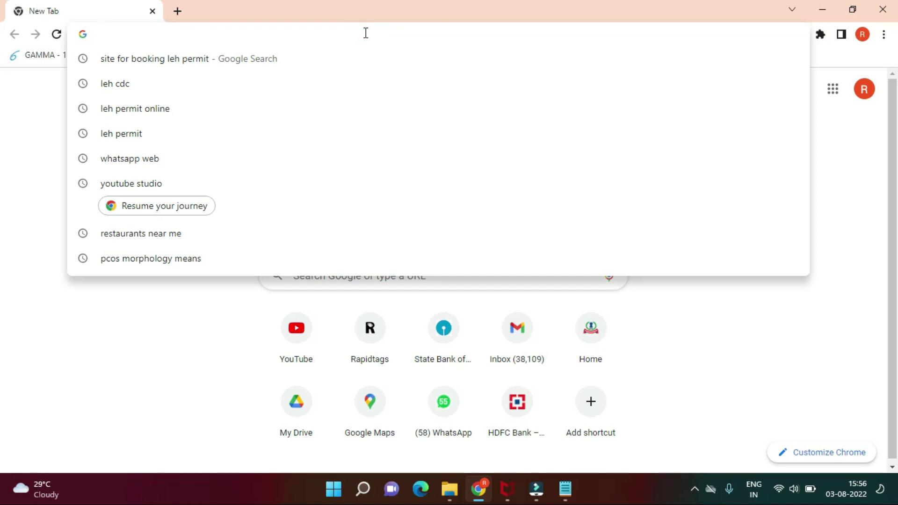
Step: Load lahdclehpermit.in, dismiss the COVID-19 advisory, and start a Domestic tourist registration
{"action": "type", "text": "https://www.lahdclehpermit.in/"}
{"action": "key", "text": "Return"}
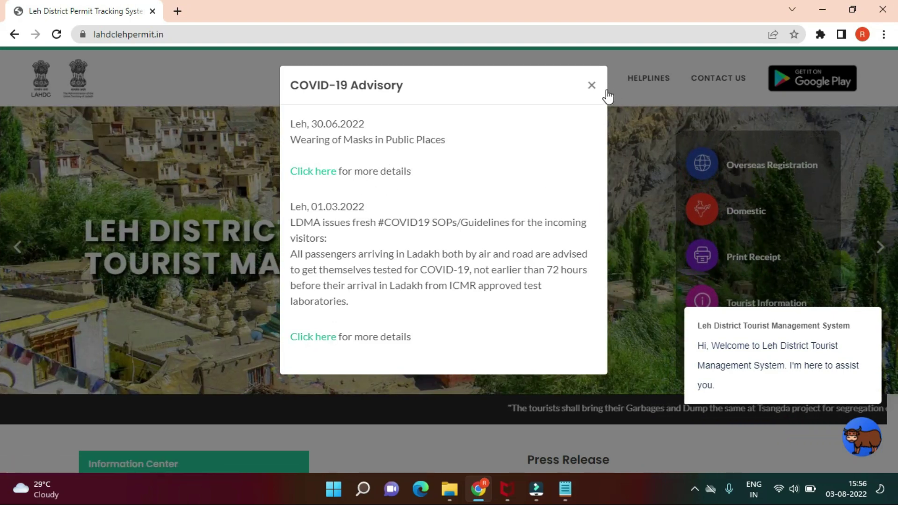
{"action": "left_click", "coordinate": [592, 86]}
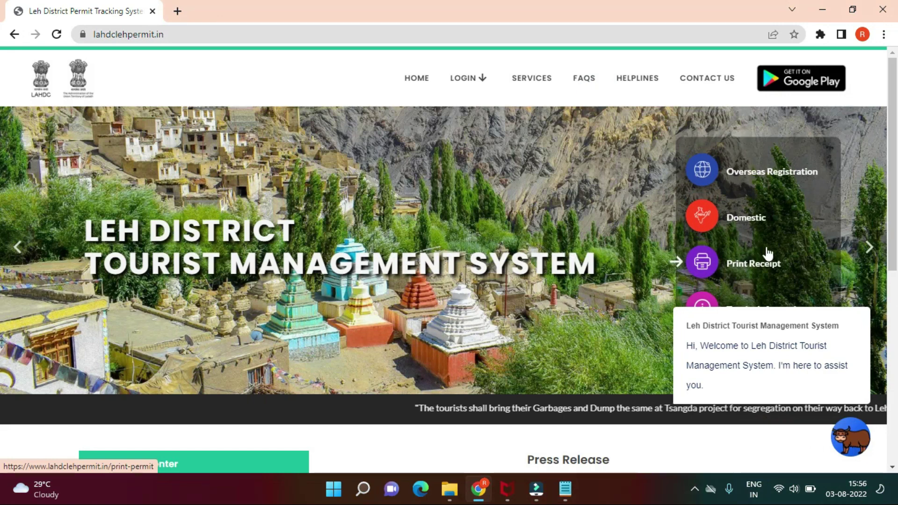
{"action": "left_click", "coordinate": [748, 220]}
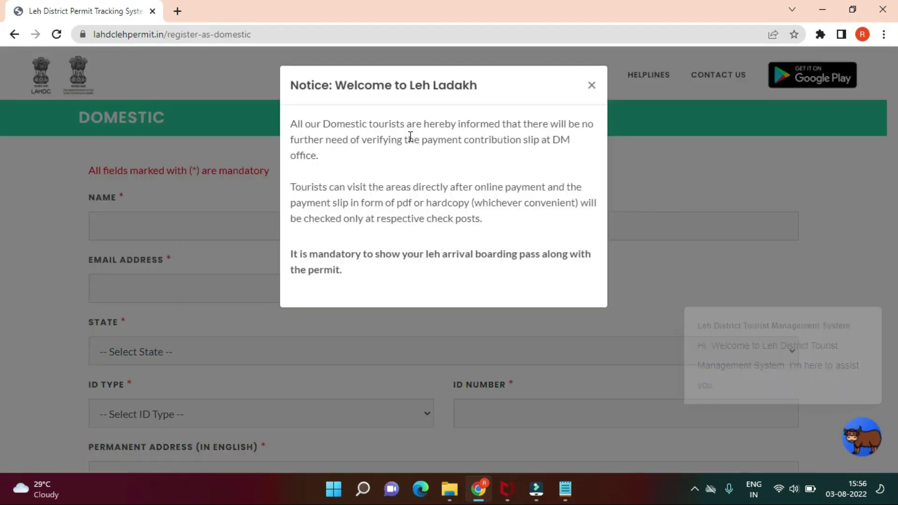
Step: Read through the domestic welcome notice, close it, then close the protected-area permit notice
{"action": "left_click_drag", "start_coordinate": [398, 124], "coordinate": [571, 159]}
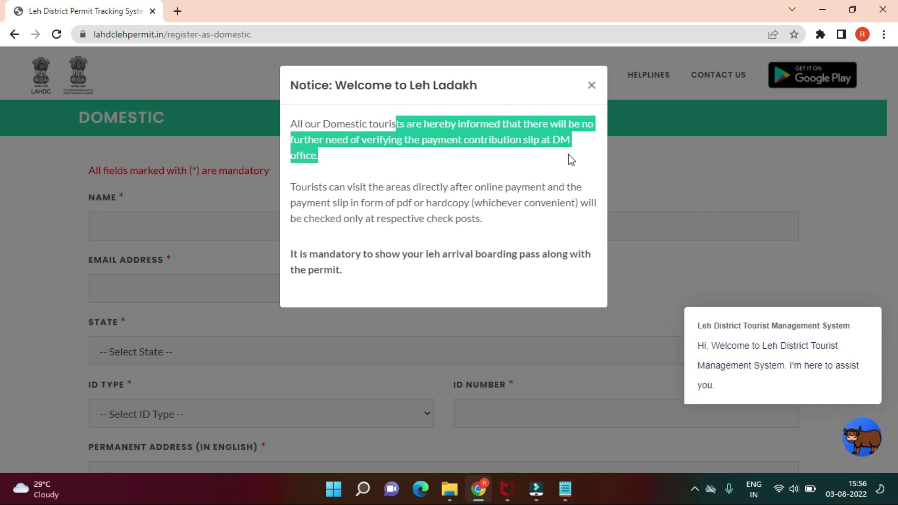
{"action": "left_click", "coordinate": [422, 160]}
{"action": "left_click_drag", "start_coordinate": [307, 186], "coordinate": [506, 224]}
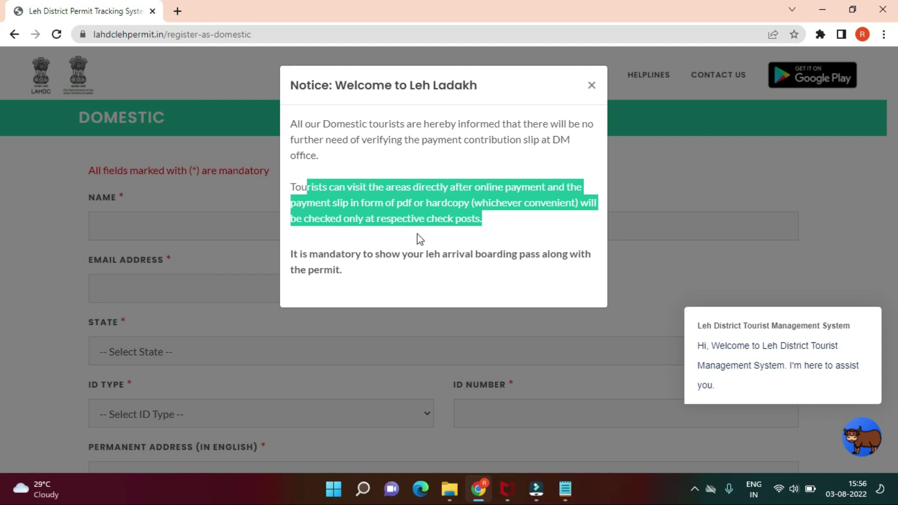
{"action": "left_click", "coordinate": [394, 251]}
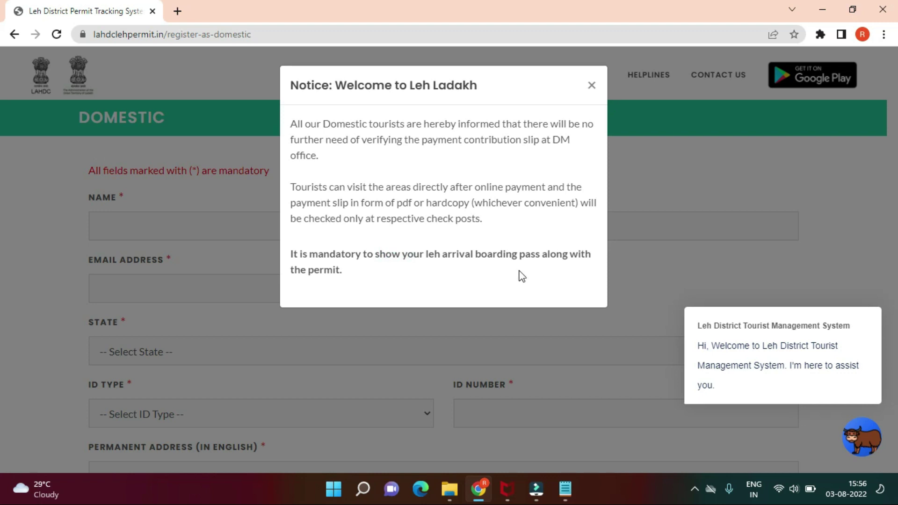
{"action": "left_click", "coordinate": [681, 262]}
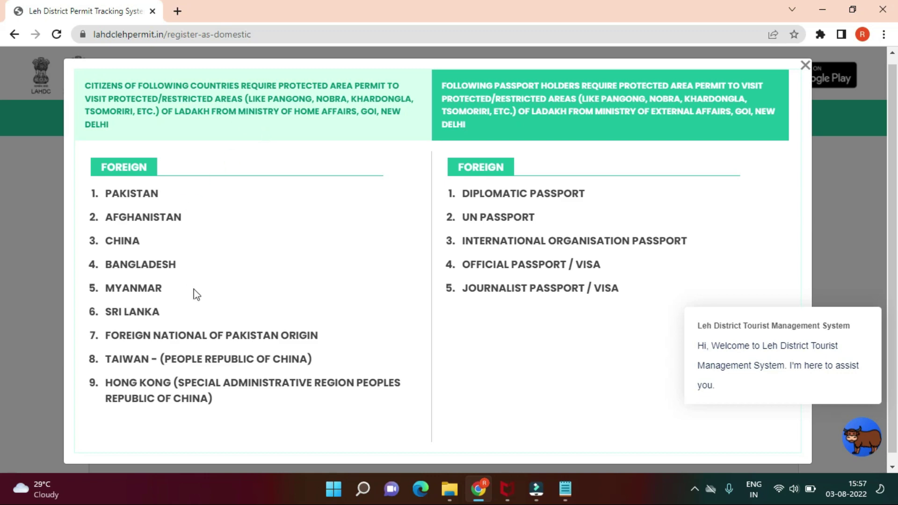
{"action": "scroll", "coordinate": [195, 294], "scroll_direction": "down", "scroll_amount": 1}
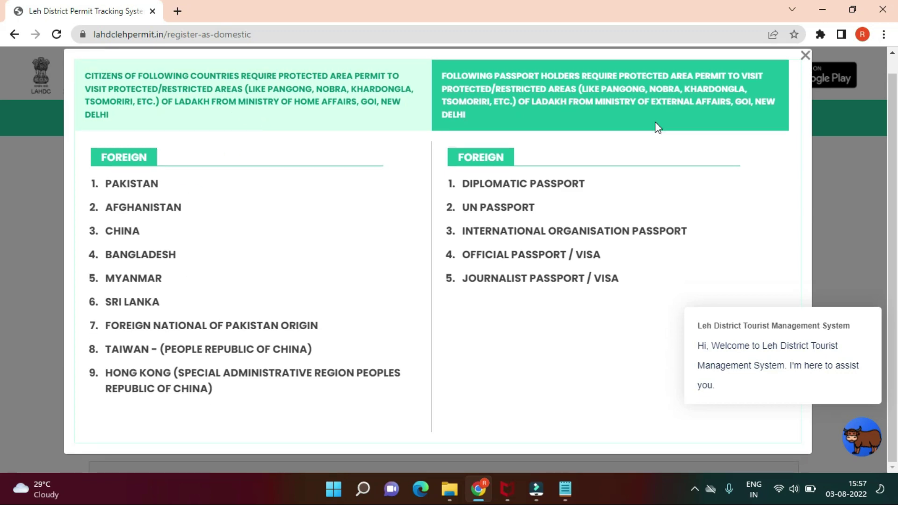
{"action": "left_click", "coordinate": [805, 55]}
Step: Close the chat greeting and enter the traveller's full name
{"action": "mouse_move", "coordinate": [814, 315]}
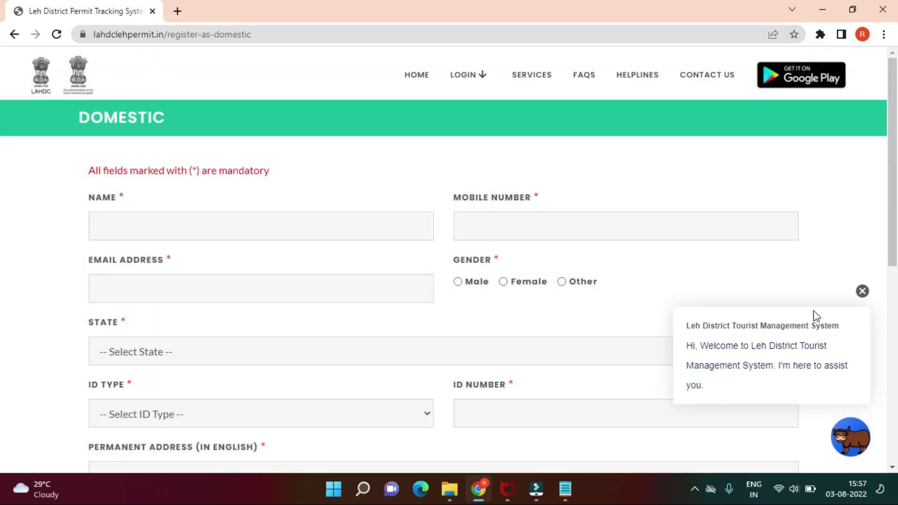
{"action": "left_click", "coordinate": [864, 298]}
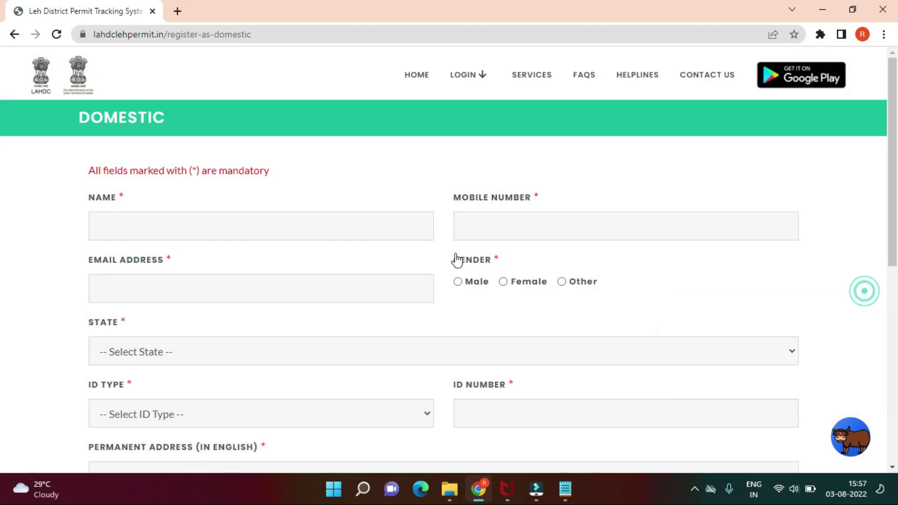
{"action": "left_click", "coordinate": [359, 238]}
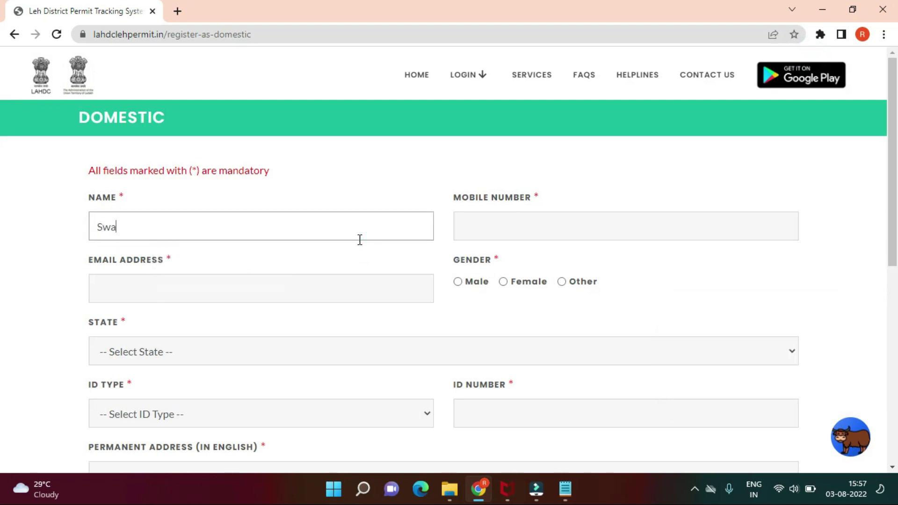
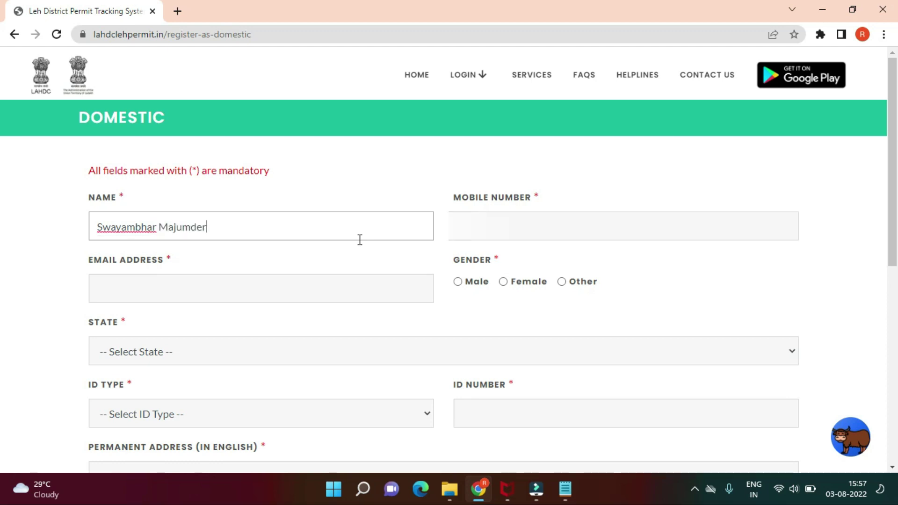
Step: Set the traveller's home state to Maharashtra
{"action": "left_click", "coordinate": [409, 348]}
{"action": "key", "text": "m"}
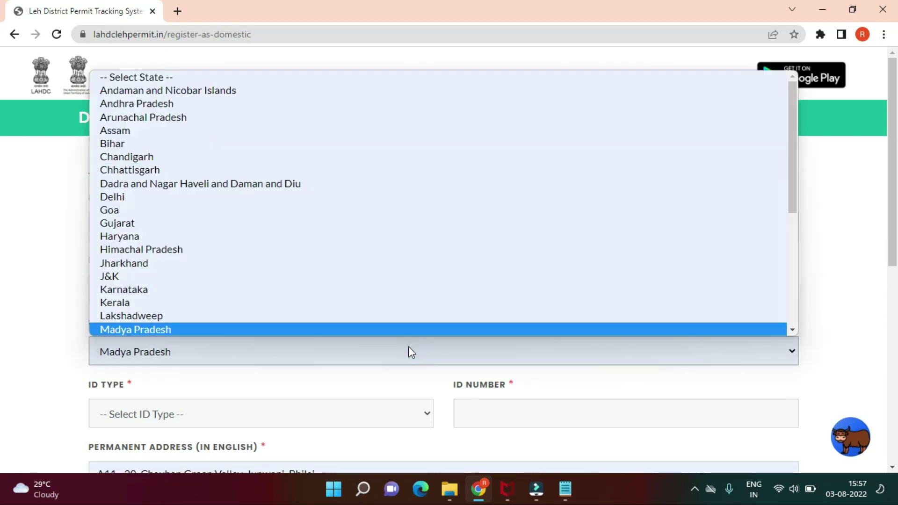
{"action": "key", "text": "m"}
{"action": "left_click", "coordinate": [373, 329]}
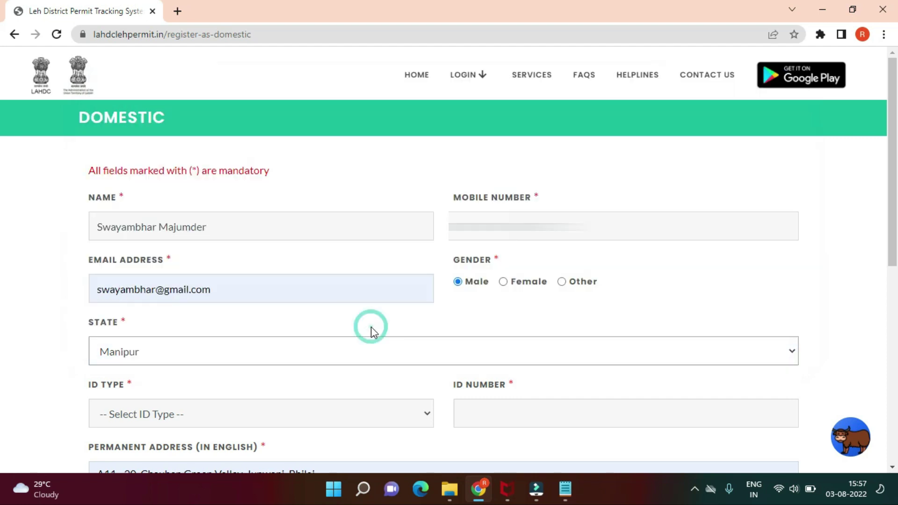
{"action": "left_click", "coordinate": [312, 339]}
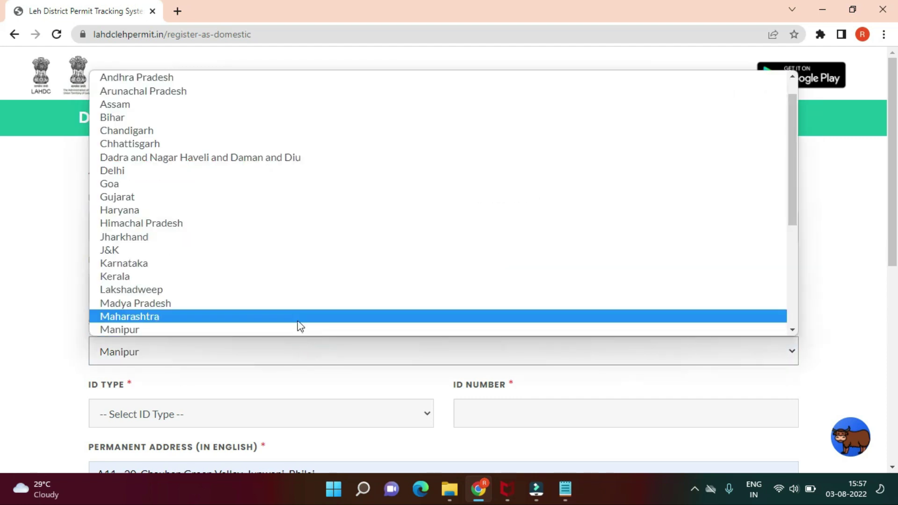
{"action": "left_click", "coordinate": [297, 317]}
Step: Choose Aadhar Card as the ID type
{"action": "scroll", "coordinate": [383, 397], "scroll_direction": "down", "scroll_amount": 2}
{"action": "left_click", "coordinate": [170, 343]}
{"action": "left_click", "coordinate": [169, 343]}
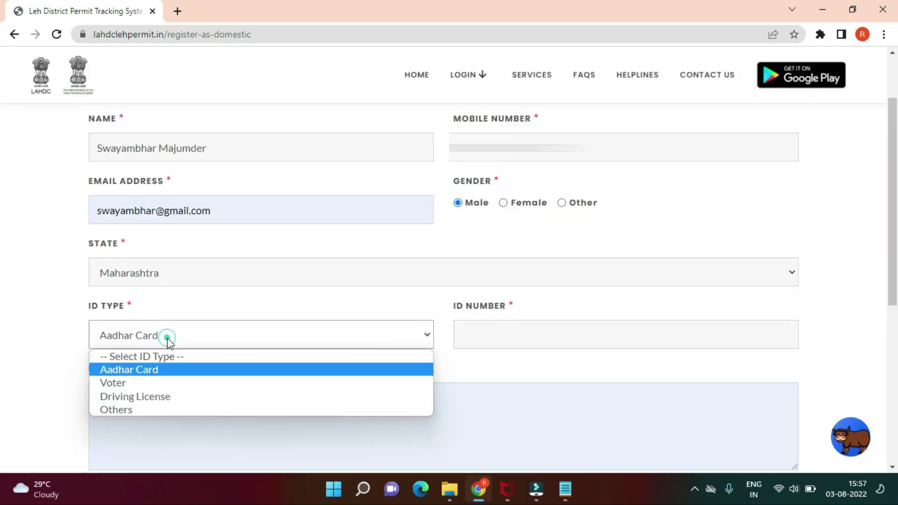
{"action": "left_click", "coordinate": [150, 369]}
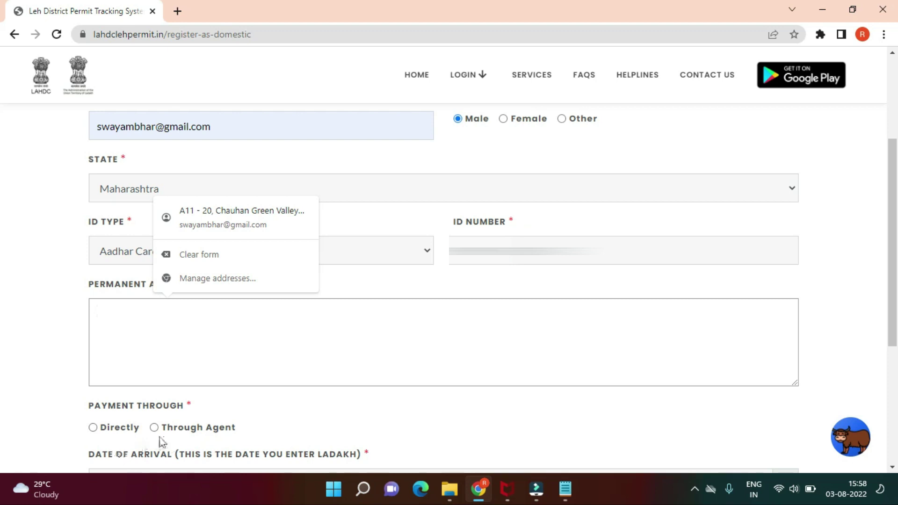
Step: Choose direct payment and arrival date 14/08/2022, pass the robot check, and register
{"action": "scroll", "coordinate": [160, 441], "scroll_direction": "down", "scroll_amount": 5}
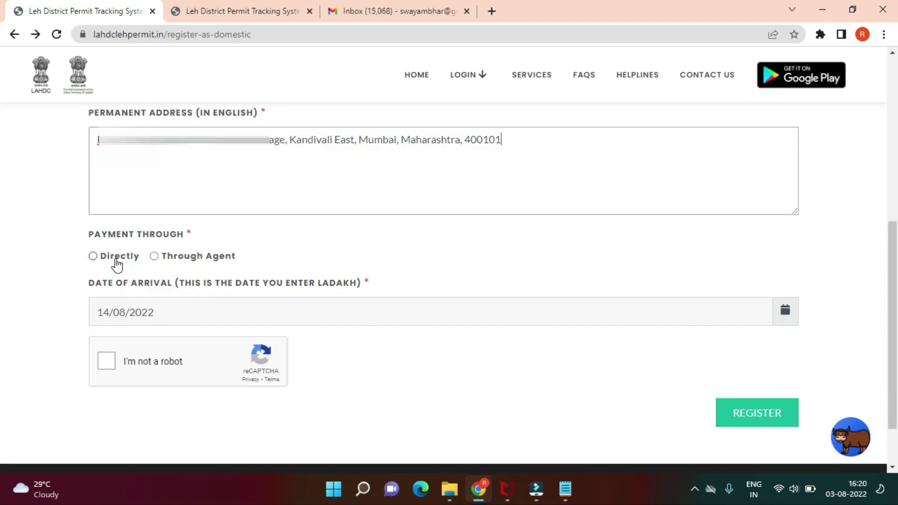
{"action": "left_click", "coordinate": [116, 260]}
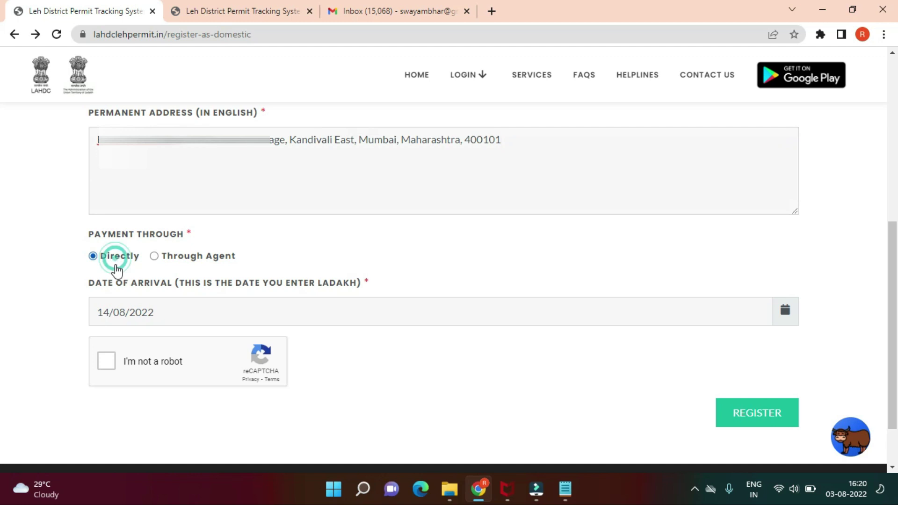
{"action": "left_click", "coordinate": [125, 314]}
{"action": "left_click", "coordinate": [108, 218]}
{"action": "left_click", "coordinate": [60, 315]}
{"action": "left_click", "coordinate": [104, 361]}
{"action": "left_click", "coordinate": [756, 418]}
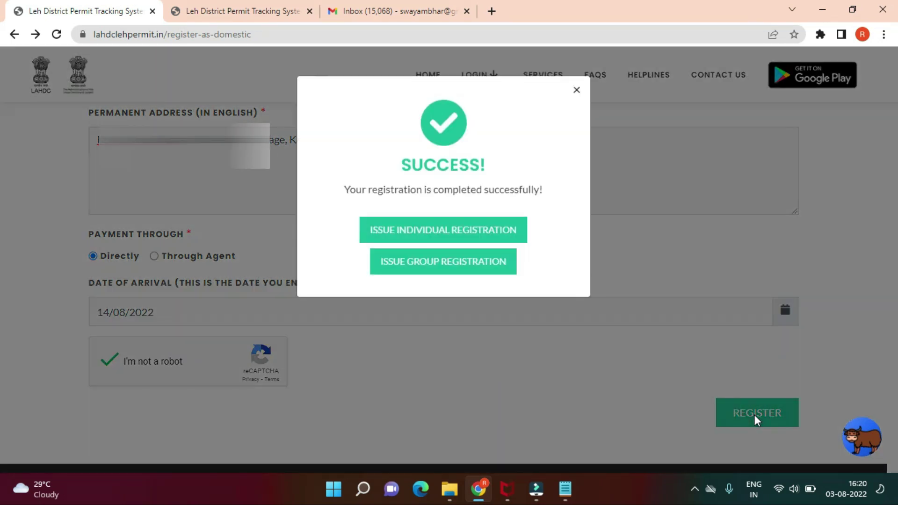
Step: Start a group registration to add more travellers
{"action": "left_click", "coordinate": [482, 270]}
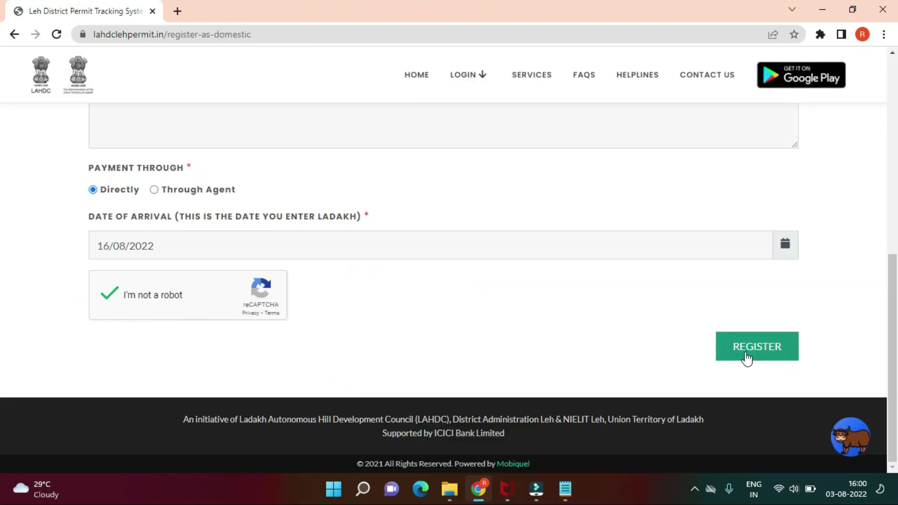
{"action": "left_click", "coordinate": [746, 355]}
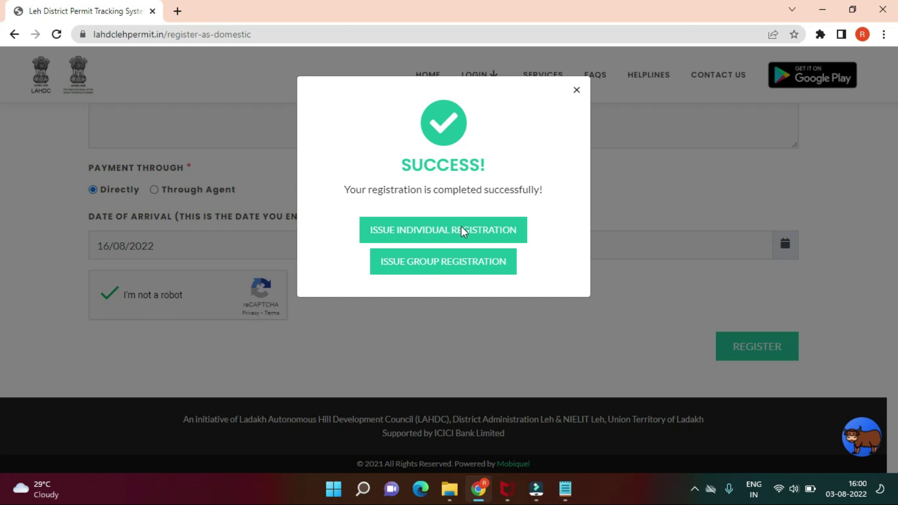
{"action": "left_click", "coordinate": [439, 265]}
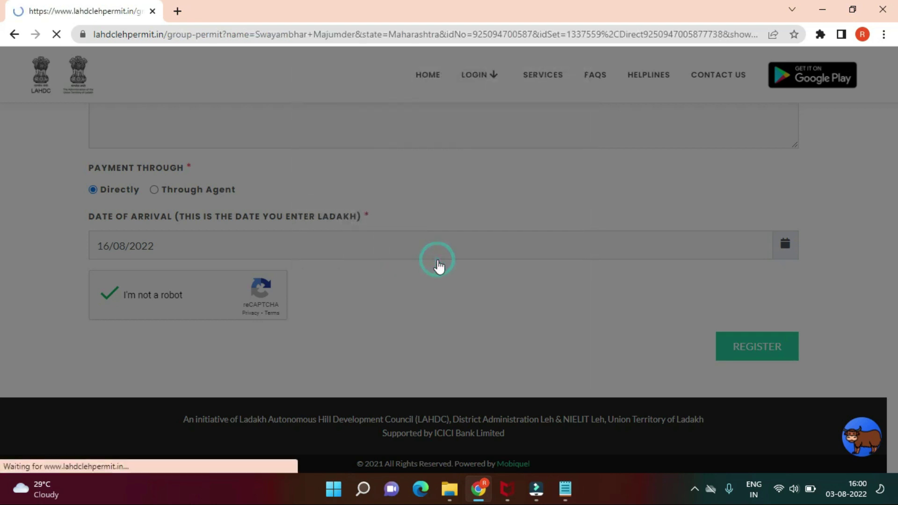
{"action": "scroll", "coordinate": [231, 346], "scroll_direction": "down", "scroll_amount": 1}
Step: Enter the next traveller's name in the group list
{"action": "left_click", "coordinate": [191, 327]}
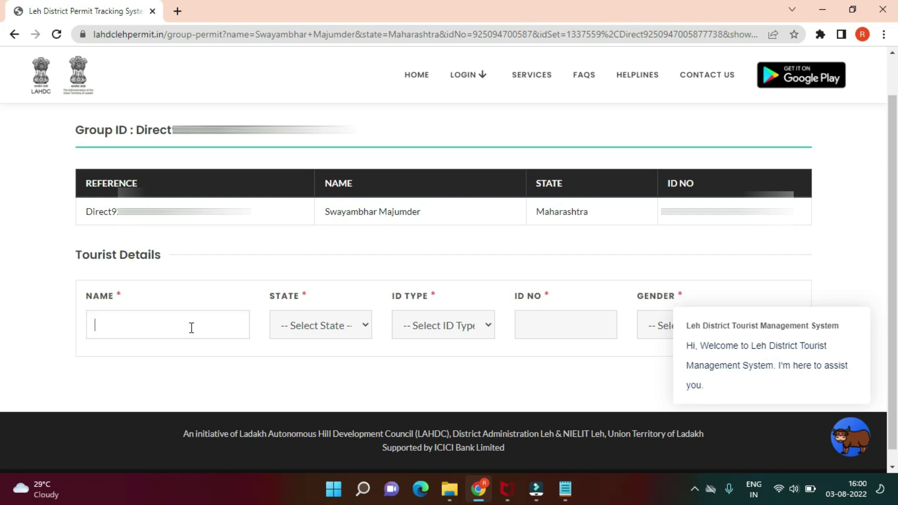
{"action": "left_click", "coordinate": [192, 328]}
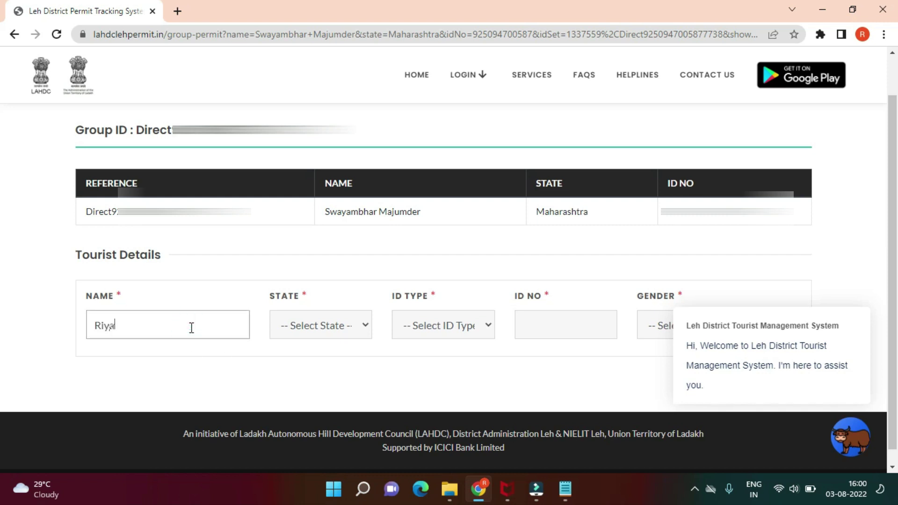
{"action": "type", "text": "Riya"}
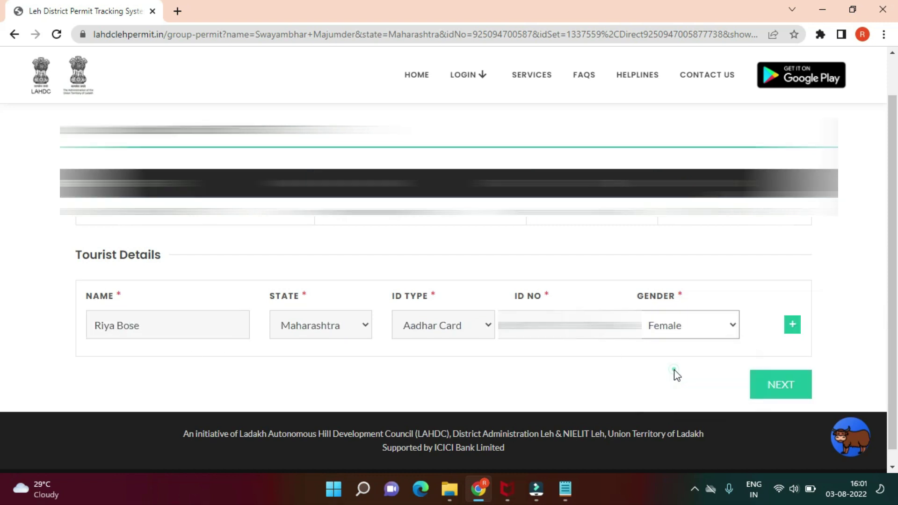
{"action": "left_click", "coordinate": [676, 373]}
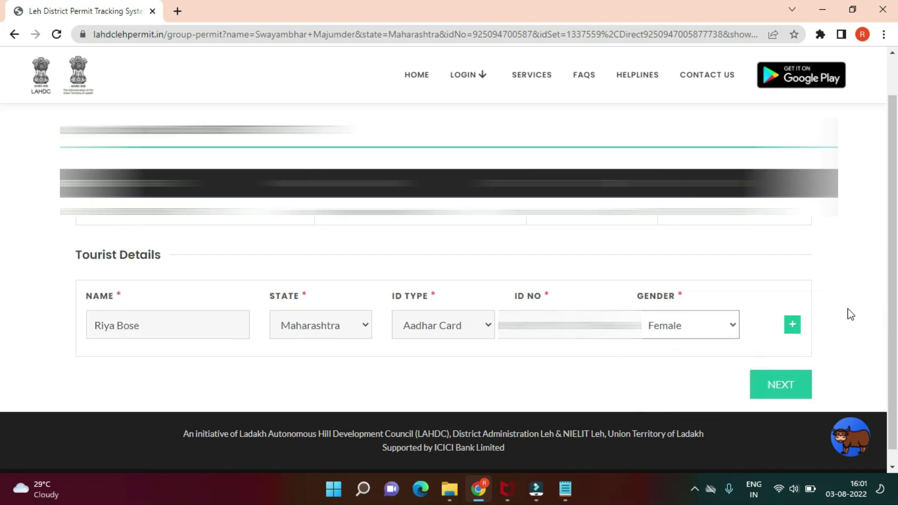
{"action": "left_click", "coordinate": [848, 308]}
Step: Add a third traveller row, fill in its details, and move to destination selection
{"action": "left_click", "coordinate": [793, 324]}
{"action": "scroll", "coordinate": [798, 325], "scroll_direction": "down", "scroll_amount": 2}
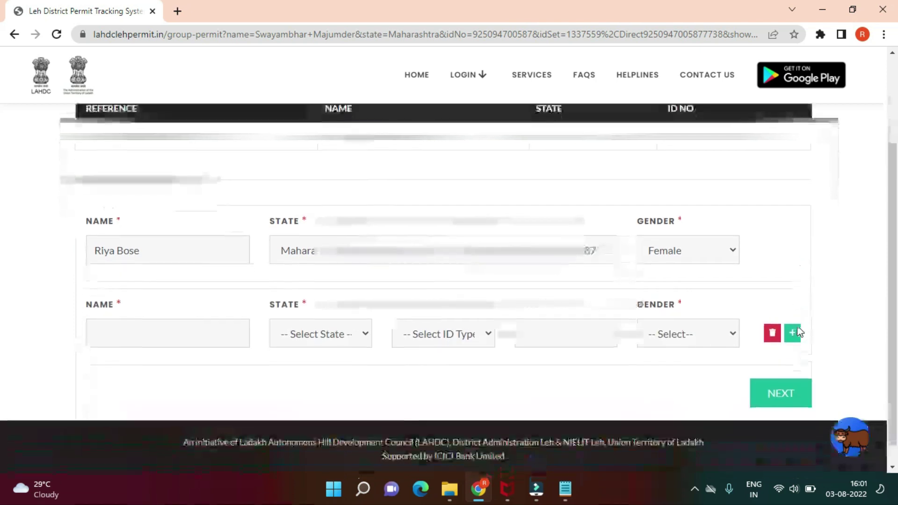
{"action": "left_click", "coordinate": [217, 332]}
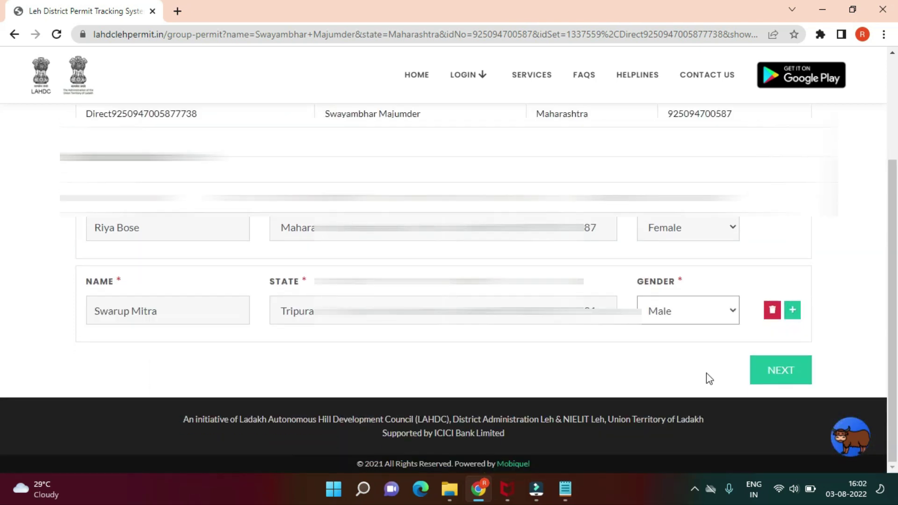
{"action": "left_click", "coordinate": [759, 377]}
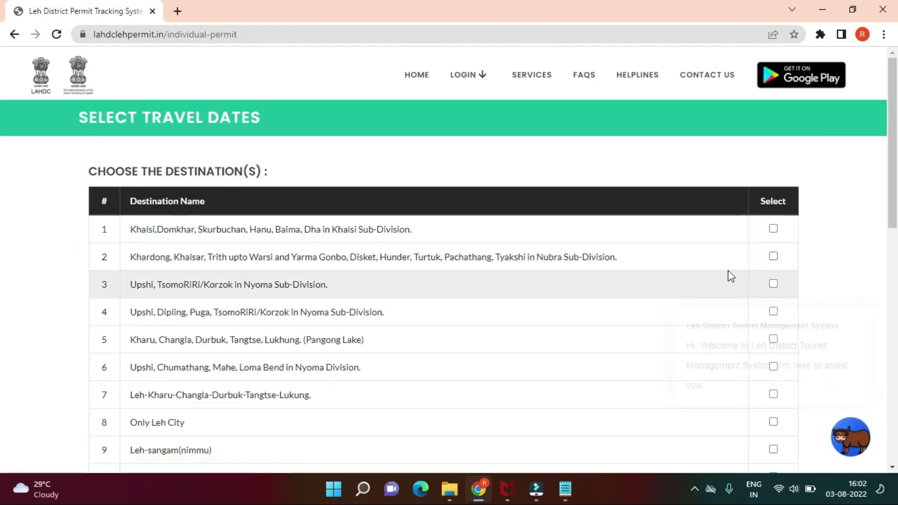
Step: Tick the first nine destinations, from Khalsi Sub-Division through Leh-sangam (nimmu)
{"action": "left_click", "coordinate": [863, 292]}
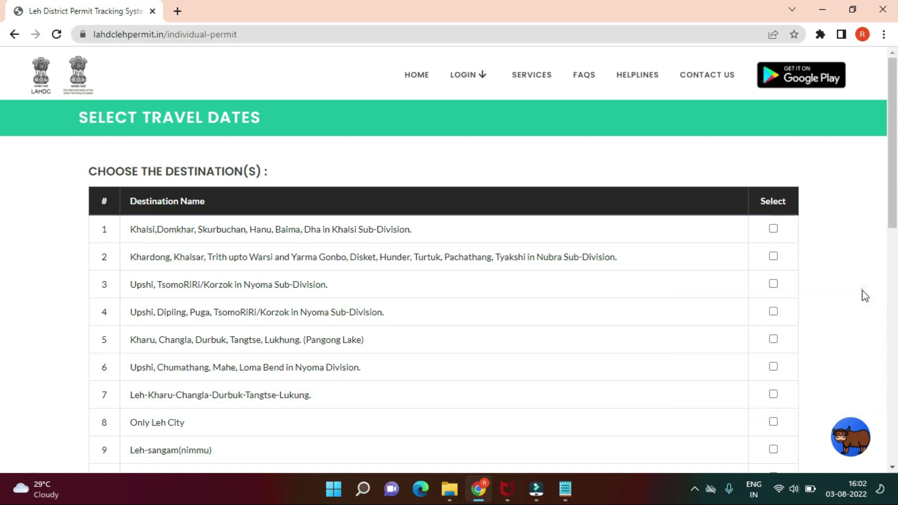
{"action": "left_click", "coordinate": [773, 228]}
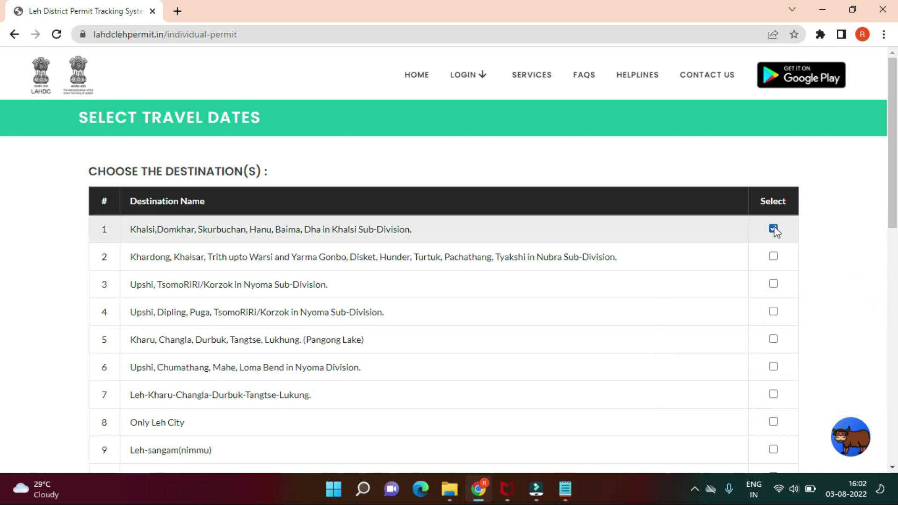
{"action": "left_click", "coordinate": [773, 256]}
{"action": "scroll", "coordinate": [774, 260], "scroll_direction": "down", "scroll_amount": 1}
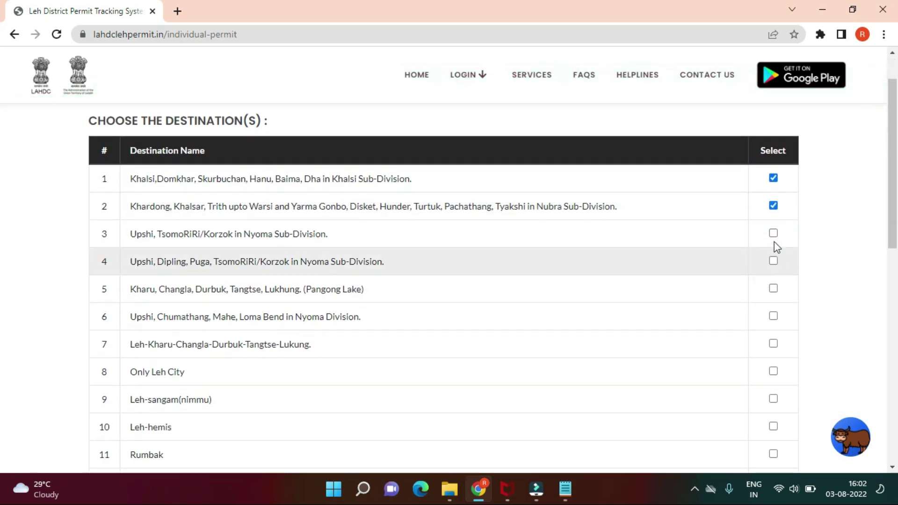
{"action": "left_click", "coordinate": [773, 233]}
{"action": "left_click", "coordinate": [773, 262]}
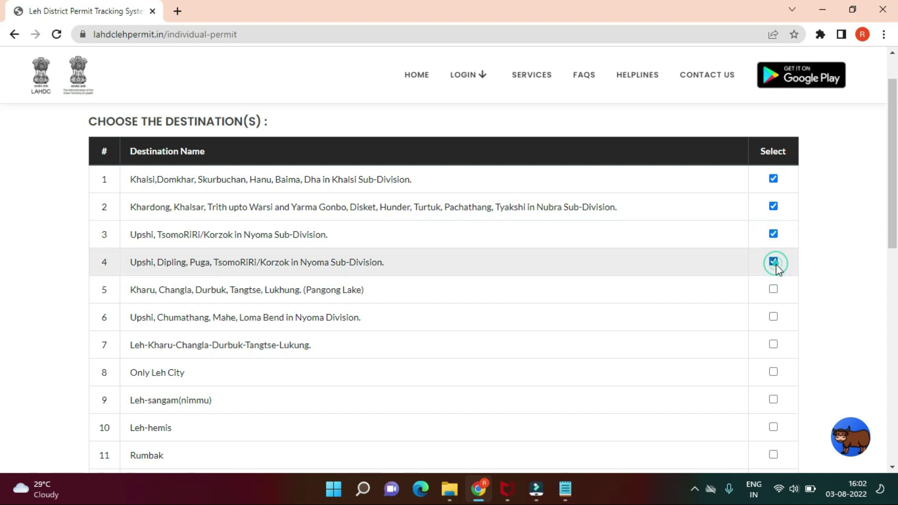
{"action": "left_click", "coordinate": [773, 290]}
{"action": "left_click", "coordinate": [773, 317]}
{"action": "left_click", "coordinate": [773, 345]}
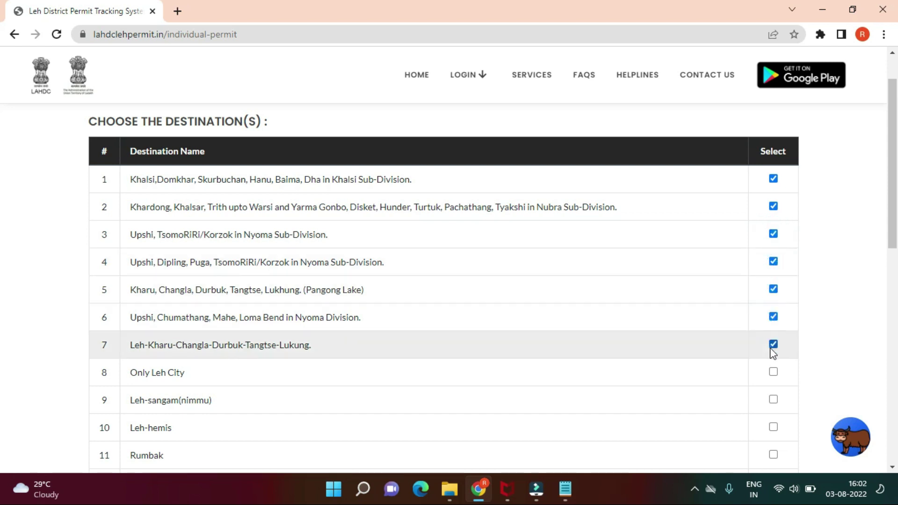
{"action": "left_click", "coordinate": [773, 372]}
{"action": "left_click", "coordinate": [773, 400]}
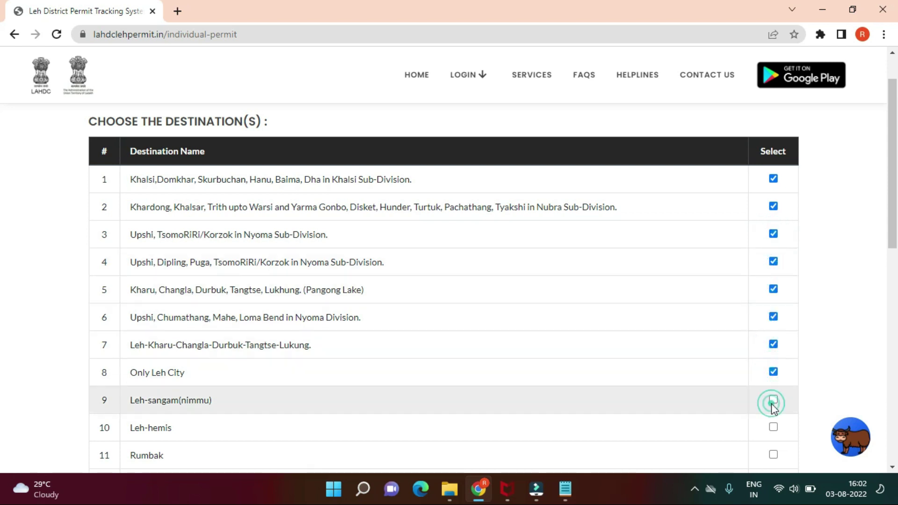
Step: Tick the remaining destinations: Leh-hemis, Rumbak, Khaltse-Dha-likir-alchi-Rizong, and beyond man merag
{"action": "scroll", "coordinate": [815, 361], "scroll_direction": "down", "scroll_amount": 1}
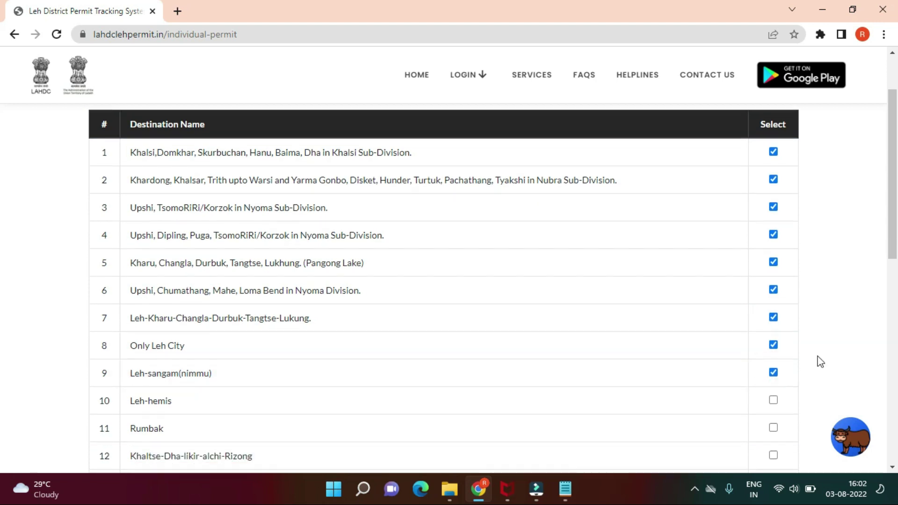
{"action": "left_click", "coordinate": [776, 364]}
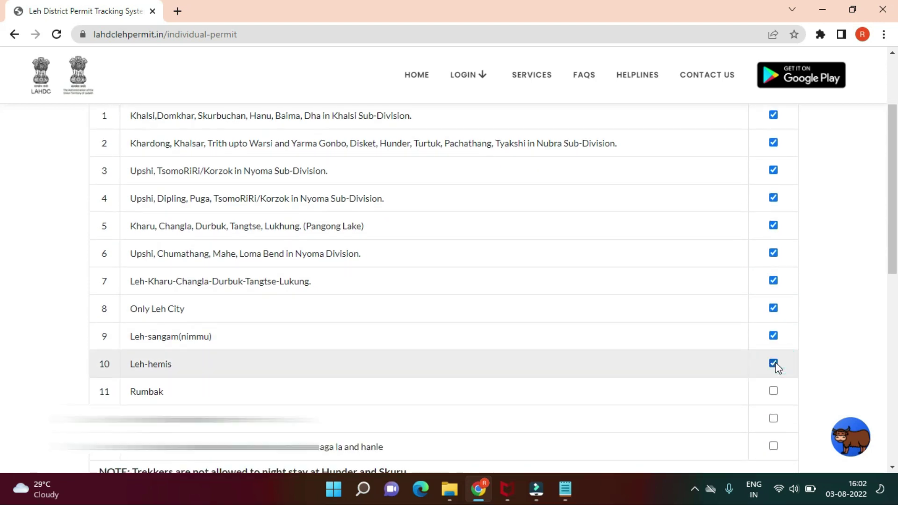
{"action": "scroll", "coordinate": [778, 365], "scroll_direction": "down", "scroll_amount": 1}
{"action": "left_click", "coordinate": [775, 327]}
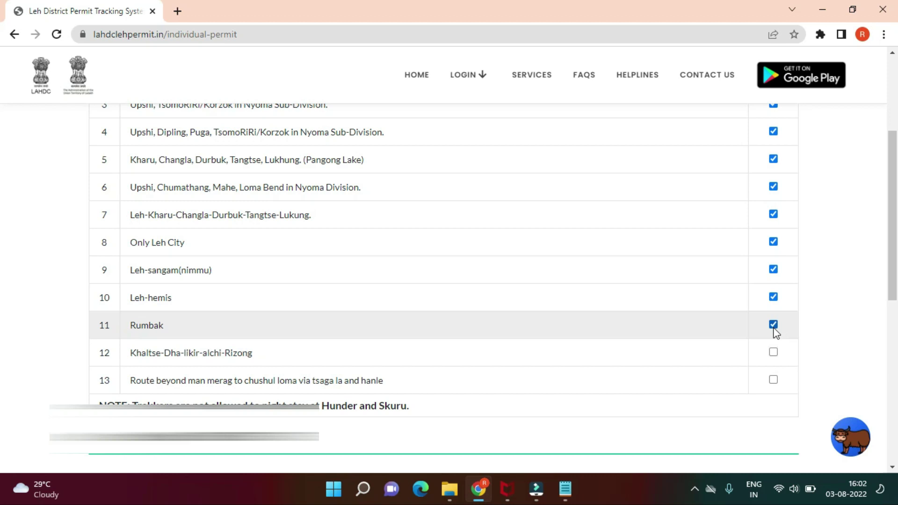
{"action": "left_click", "coordinate": [775, 354]}
{"action": "left_click", "coordinate": [773, 382]}
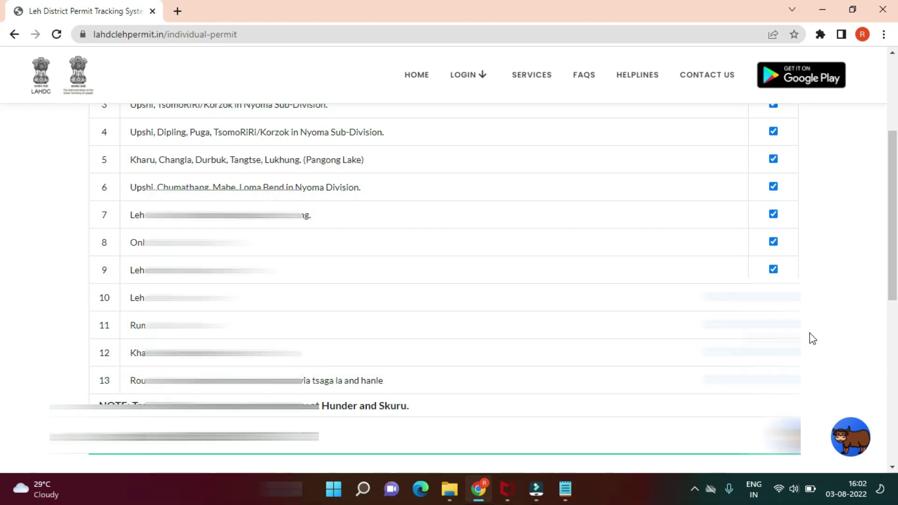
{"action": "left_click", "coordinate": [810, 331]}
Step: Set the stay dates to arrival 16/08/2022 and departure 29/08/2022
{"action": "scroll", "coordinate": [812, 335], "scroll_direction": "down", "scroll_amount": 1}
{"action": "scroll", "coordinate": [812, 339], "scroll_direction": "down", "scroll_amount": 3}
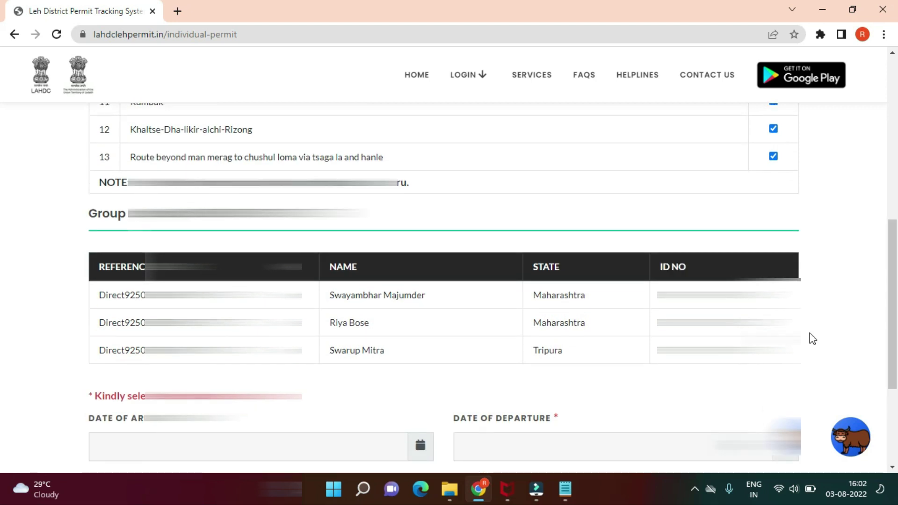
{"action": "scroll", "coordinate": [812, 339], "scroll_direction": "down", "scroll_amount": 1}
{"action": "scroll", "coordinate": [462, 334], "scroll_direction": "down", "scroll_amount": 1}
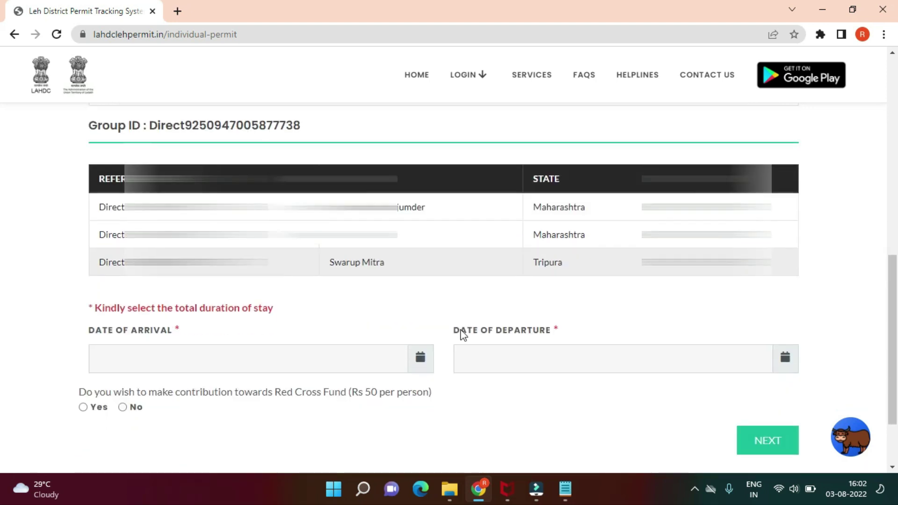
{"action": "scroll", "coordinate": [463, 335], "scroll_direction": "down", "scroll_amount": 1}
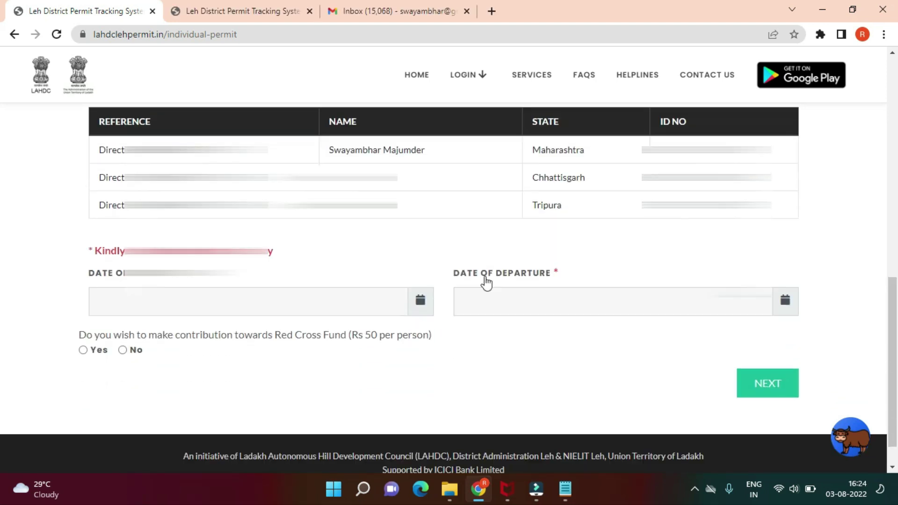
{"action": "left_click", "coordinate": [420, 300]}
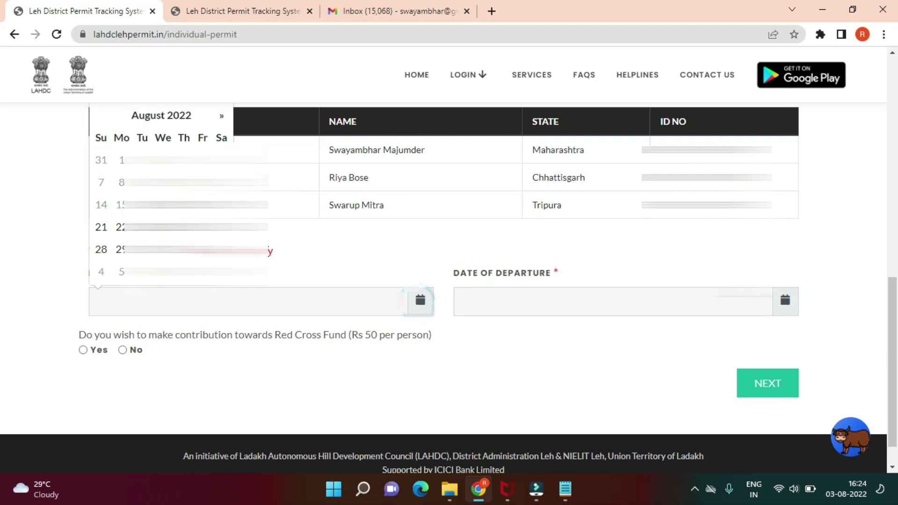
{"action": "left_click", "coordinate": [142, 204]}
{"action": "left_click", "coordinate": [846, 489]}
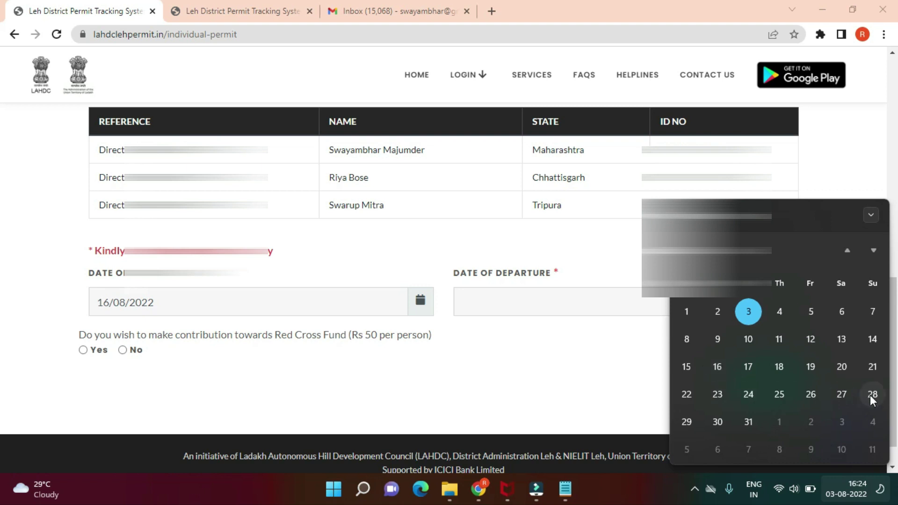
{"action": "left_click", "coordinate": [548, 299]}
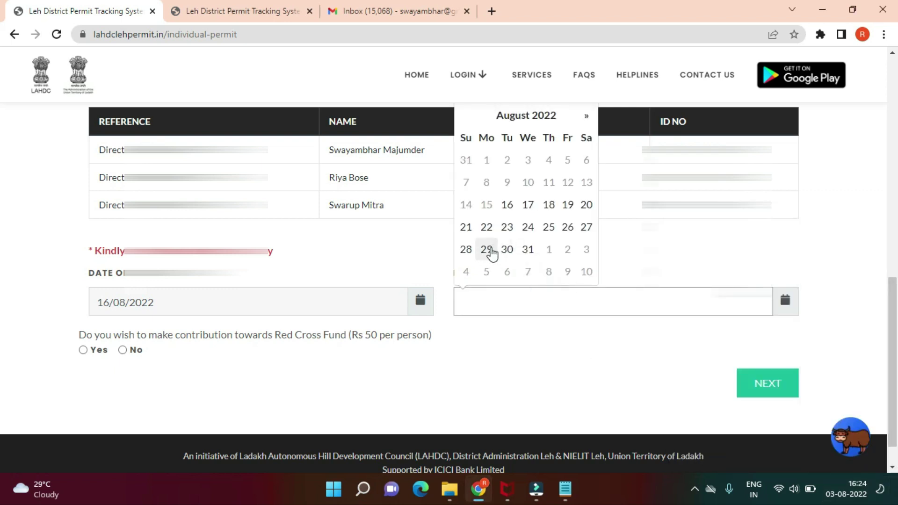
{"action": "left_click", "coordinate": [488, 249]}
Step: Decline the Red Cross Fund contribution
{"action": "left_click", "coordinate": [545, 408]}
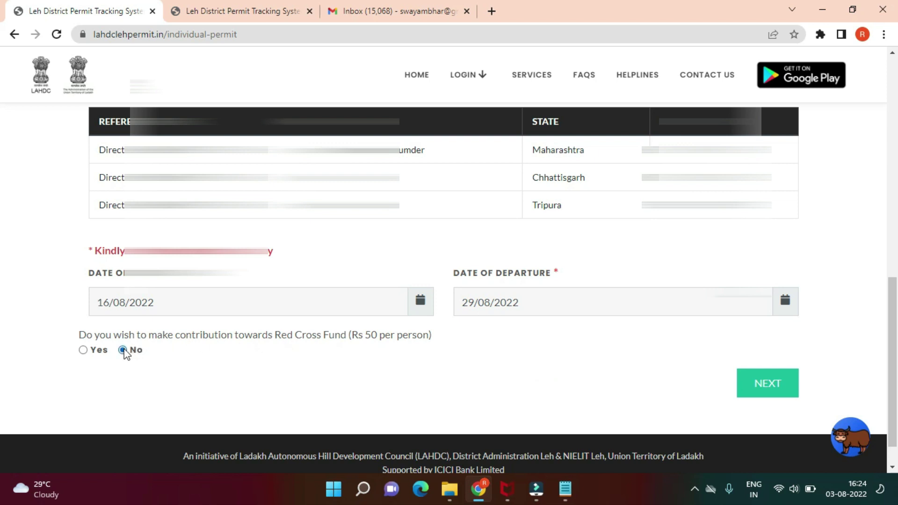
{"action": "scroll", "coordinate": [248, 370], "scroll_direction": "down", "scroll_amount": 1}
{"action": "left_click", "coordinate": [248, 368]}
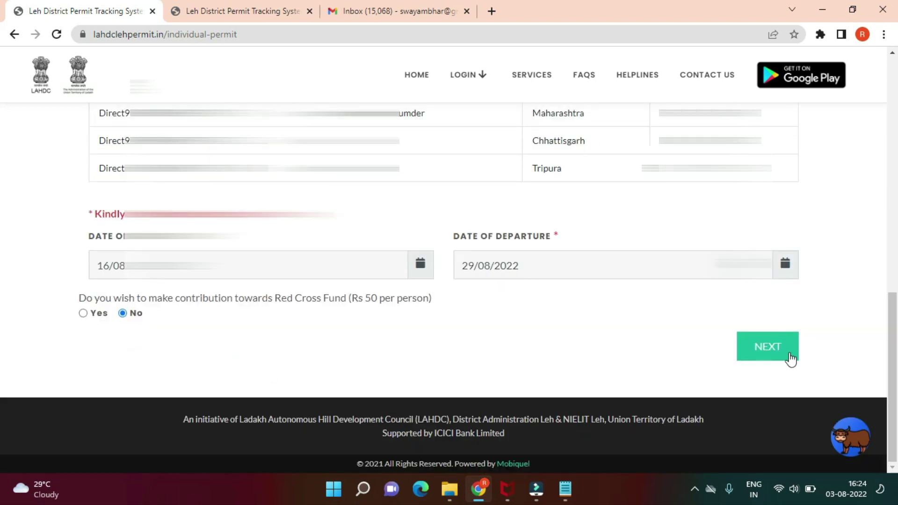
Step: Submit the destinations and dates, then read the five self-declaration points
{"action": "left_click", "coordinate": [771, 350]}
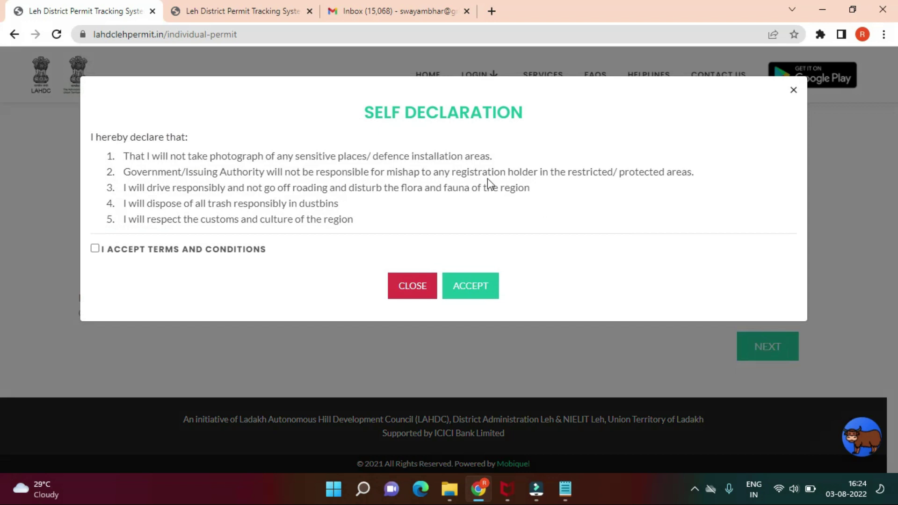
{"action": "left_click_drag", "start_coordinate": [127, 157], "coordinate": [509, 165]}
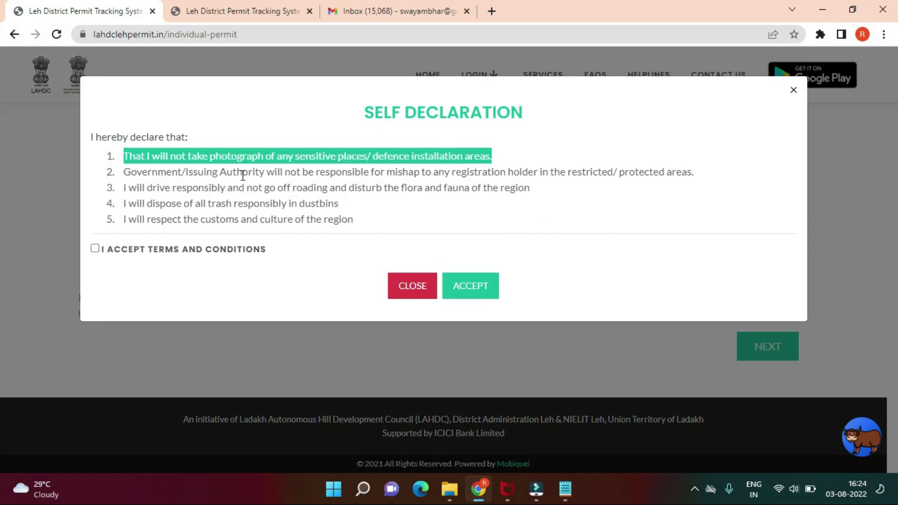
{"action": "left_click_drag", "start_coordinate": [176, 171], "coordinate": [580, 175]}
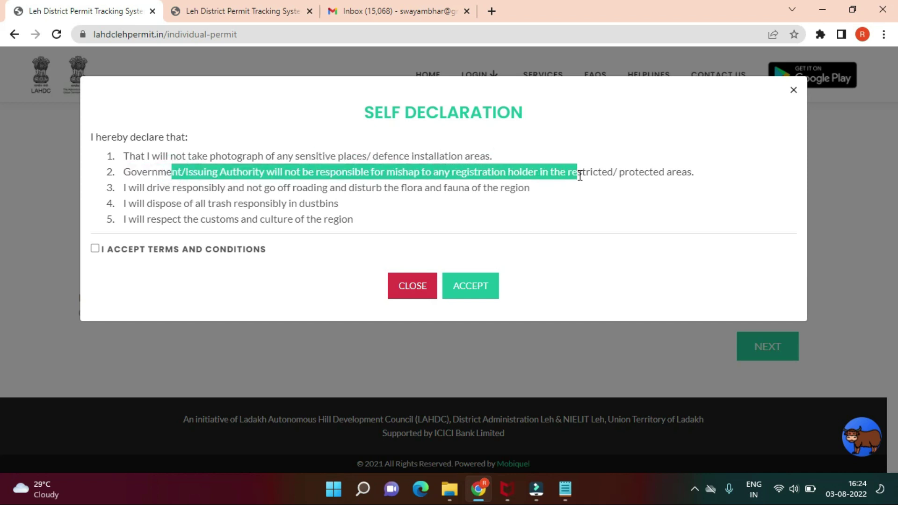
{"action": "left_click_drag", "start_coordinate": [146, 188], "coordinate": [321, 187]}
{"action": "left_click_drag", "start_coordinate": [202, 205], "coordinate": [345, 209]}
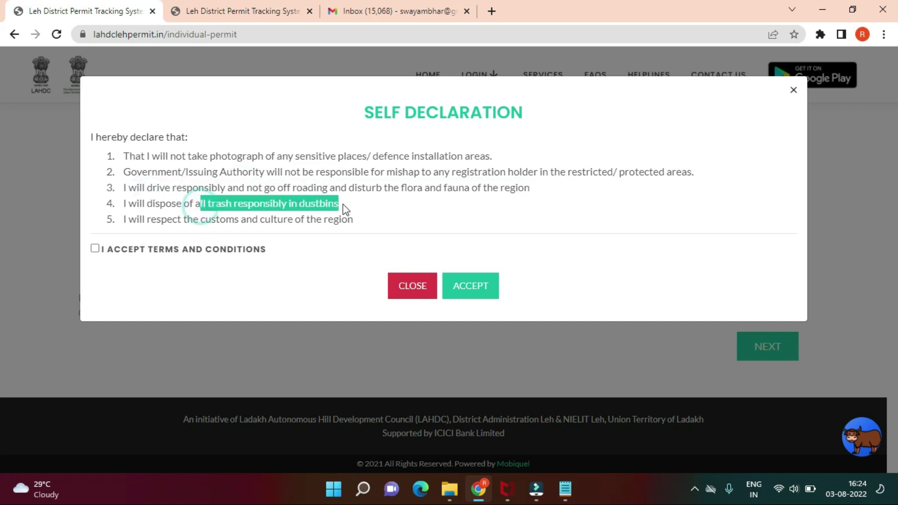
{"action": "left_click_drag", "start_coordinate": [172, 221], "coordinate": [363, 224]}
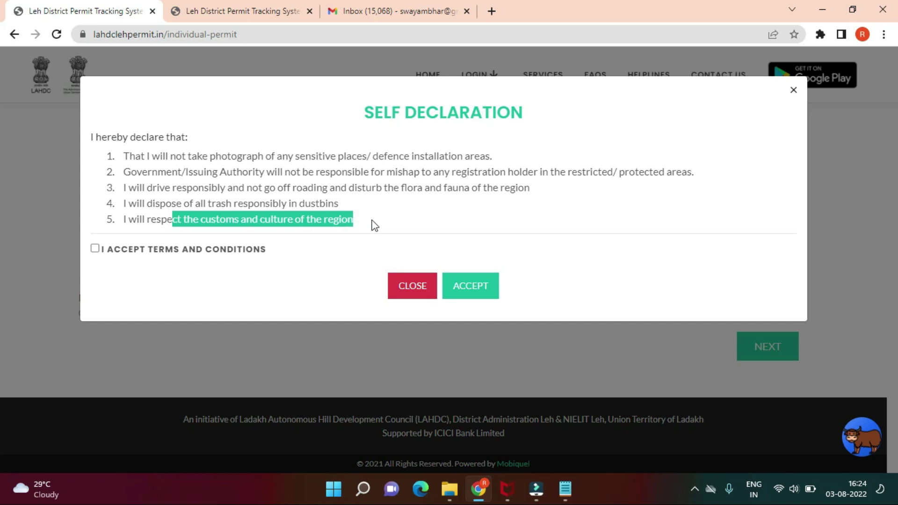
Step: Accept the terms and conditions and confirm the self declaration
{"action": "left_click", "coordinate": [373, 220]}
{"action": "left_click", "coordinate": [248, 251]}
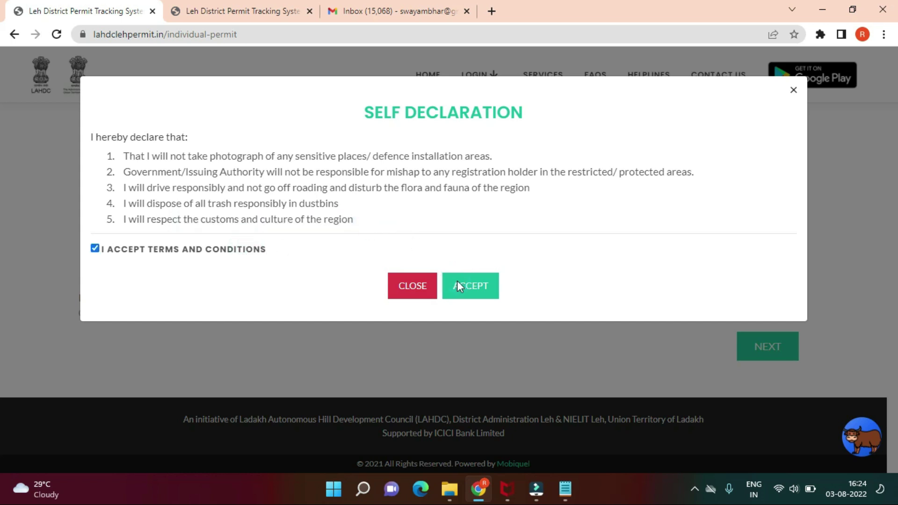
{"action": "left_click", "coordinate": [479, 288]}
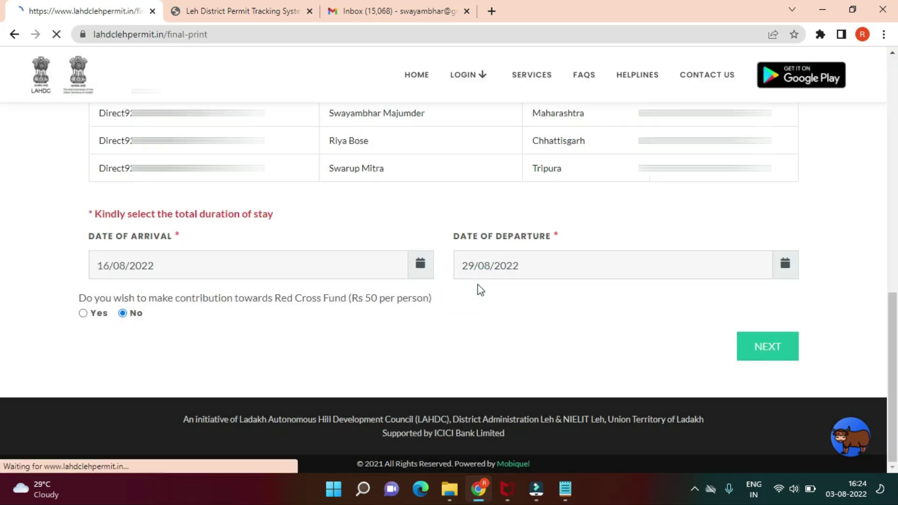
Step: Close the chat greeting, review the ₹2040 fee summary, and choose to pay online
{"action": "scroll", "coordinate": [579, 251], "scroll_direction": "down", "scroll_amount": 12}
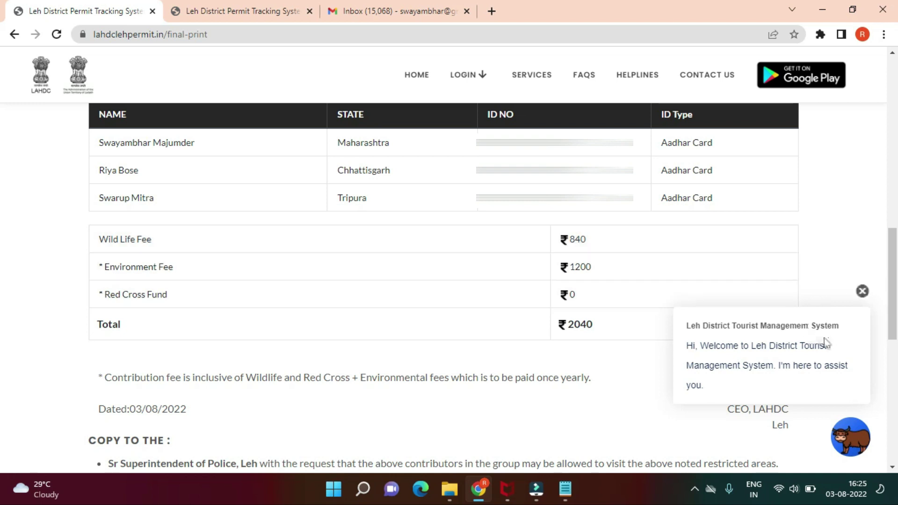
{"action": "left_click", "coordinate": [863, 293]}
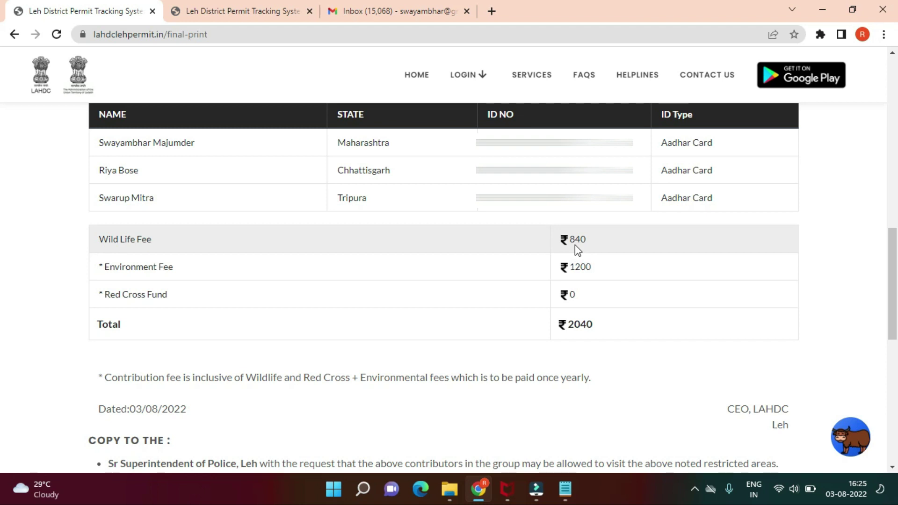
{"action": "scroll", "coordinate": [644, 314], "scroll_direction": "down", "scroll_amount": 2}
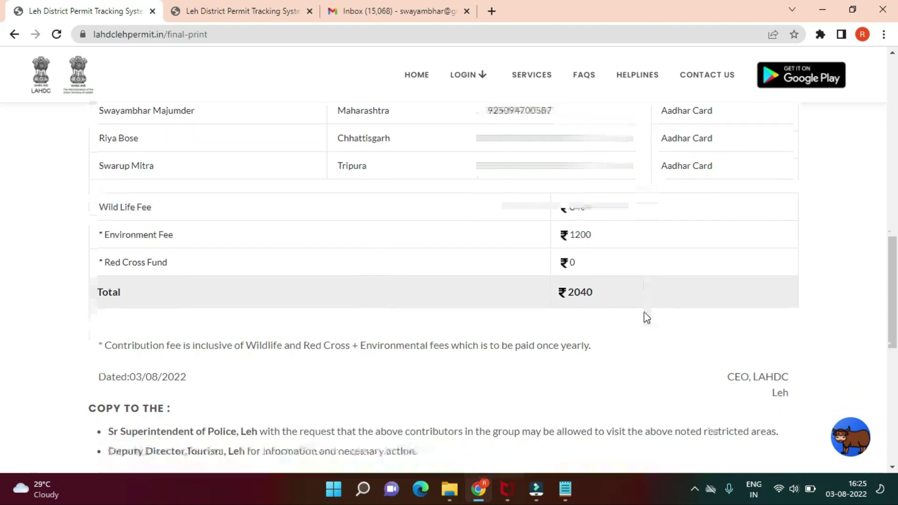
{"action": "scroll", "coordinate": [647, 318], "scroll_direction": "down", "scroll_amount": 6}
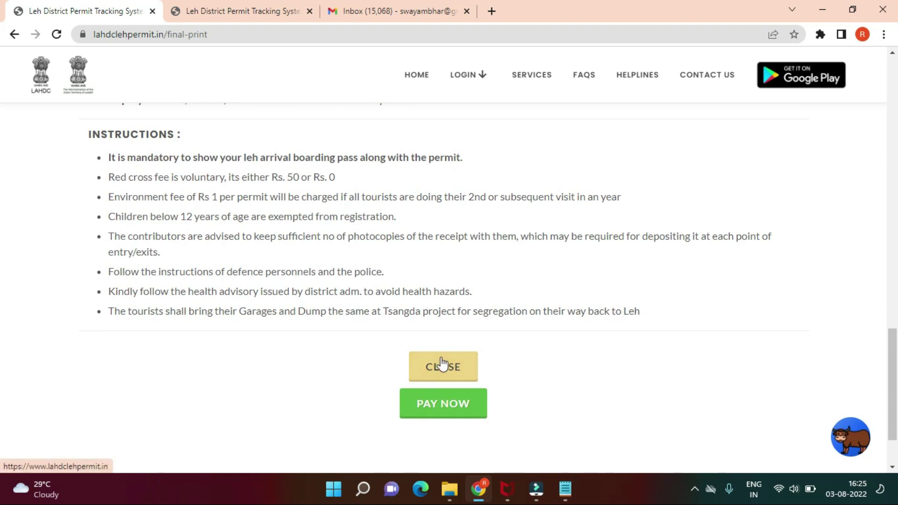
{"action": "left_click", "coordinate": [460, 408]}
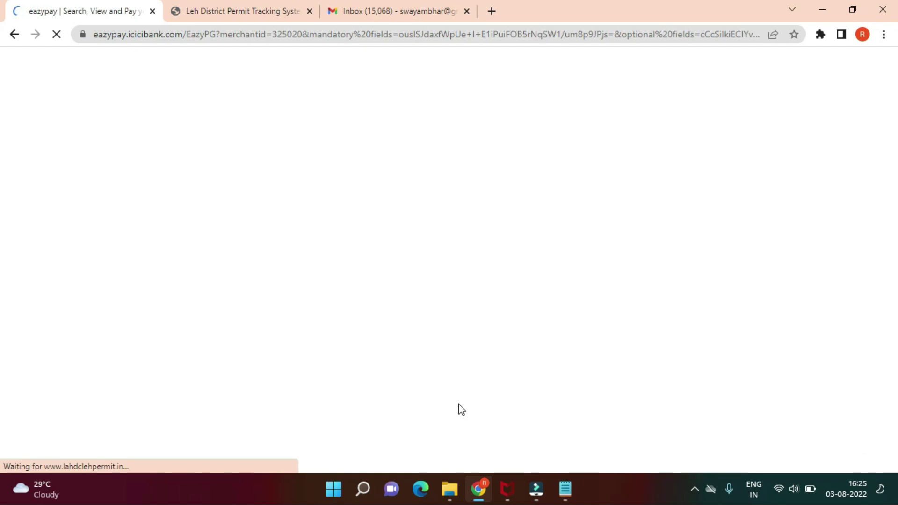
Step: Pay the Rs. 2058.36 fee by Mastercard credit card through the eazypay gateway
{"action": "left_click", "coordinate": [221, 255]}
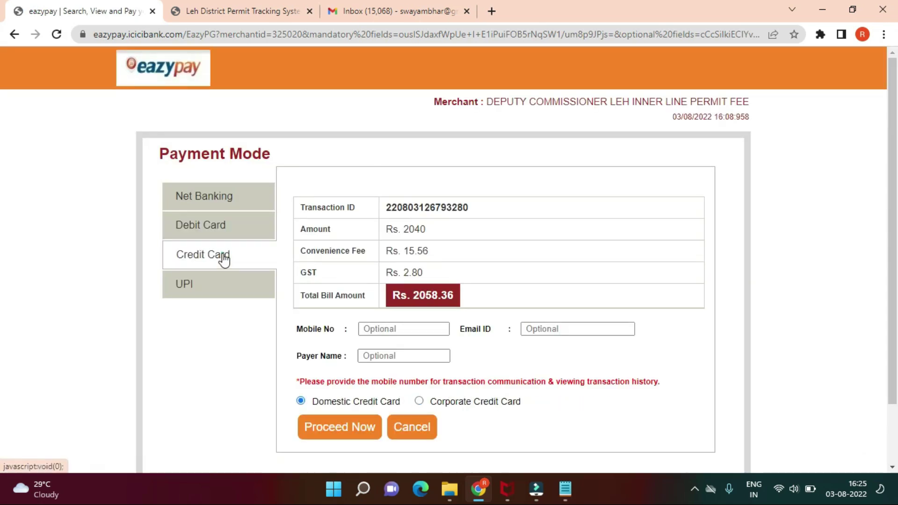
{"action": "scroll", "coordinate": [444, 292], "scroll_direction": "down", "scroll_amount": 2}
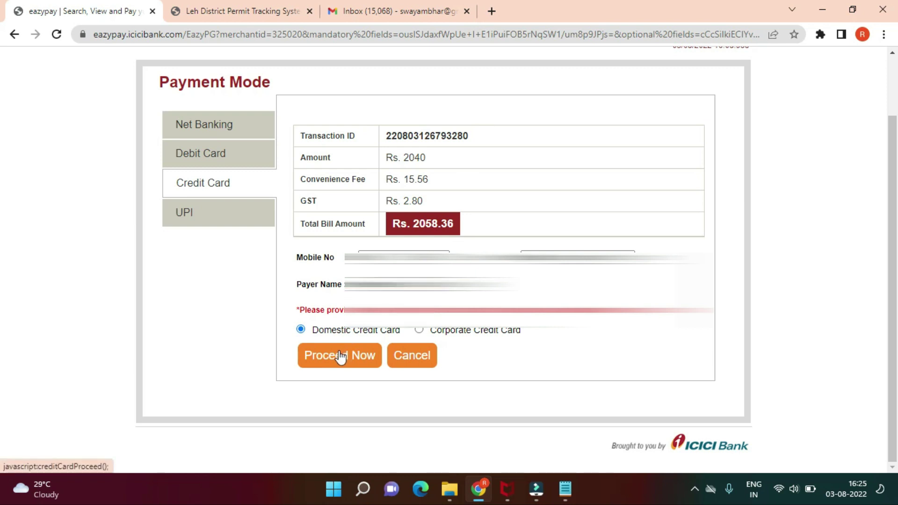
{"action": "left_click", "coordinate": [341, 356]}
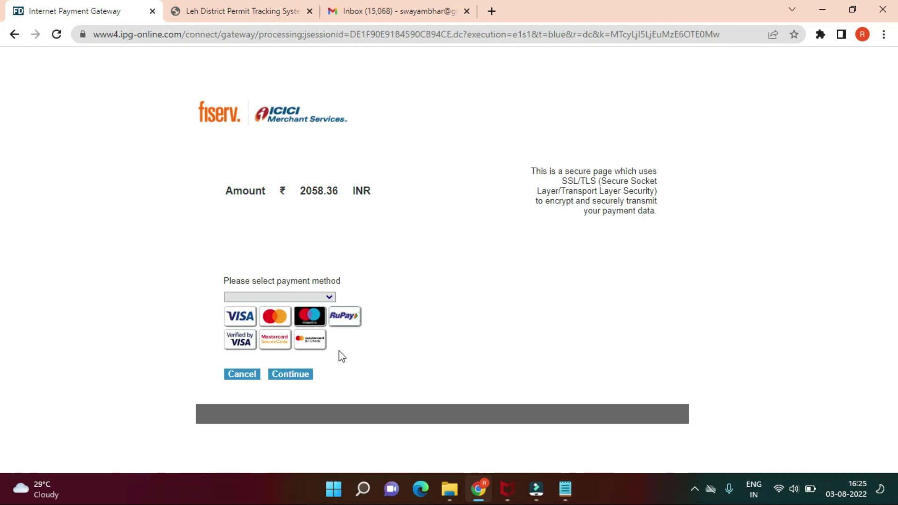
{"action": "left_click", "coordinate": [319, 296]}
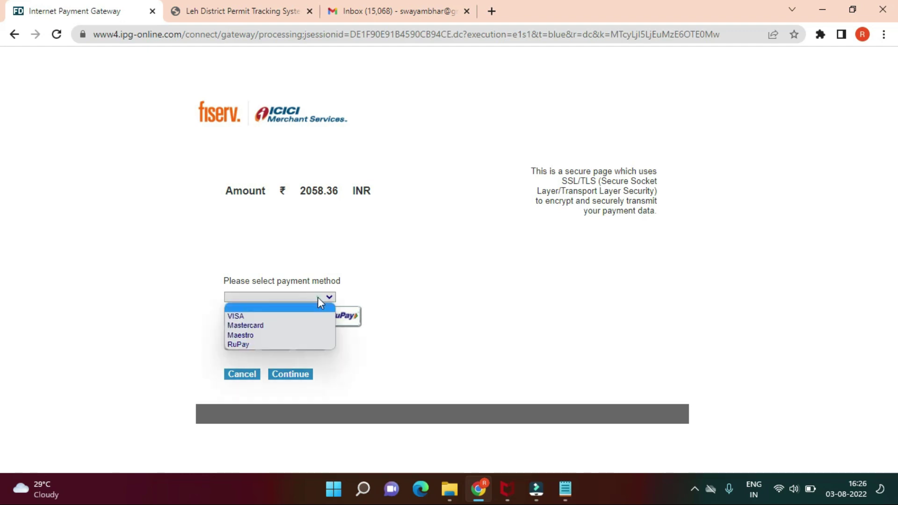
{"action": "left_click", "coordinate": [291, 326]}
{"action": "left_click", "coordinate": [291, 374]}
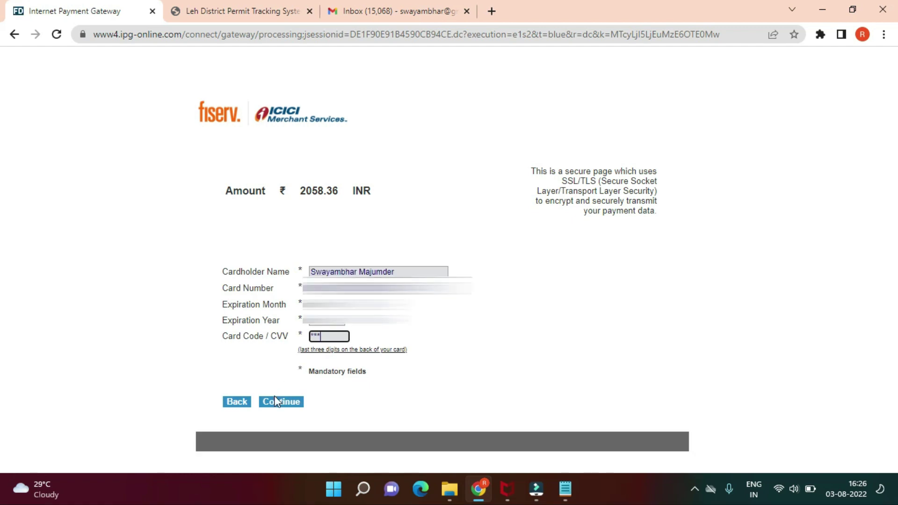
{"action": "left_click", "coordinate": [276, 401]}
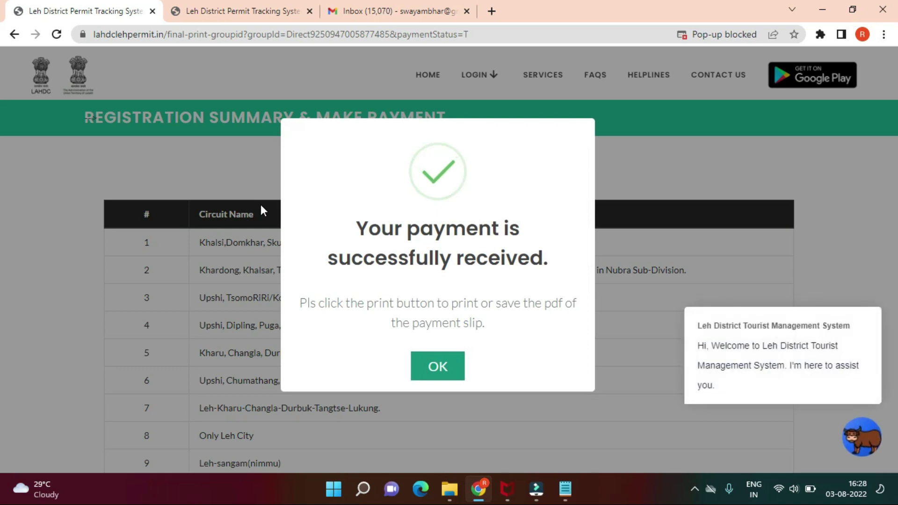
Step: Dismiss the payment success message and print the permit slip
{"action": "left_click", "coordinate": [431, 365]}
{"action": "scroll", "coordinate": [431, 365], "scroll_direction": "down", "scroll_amount": 8}
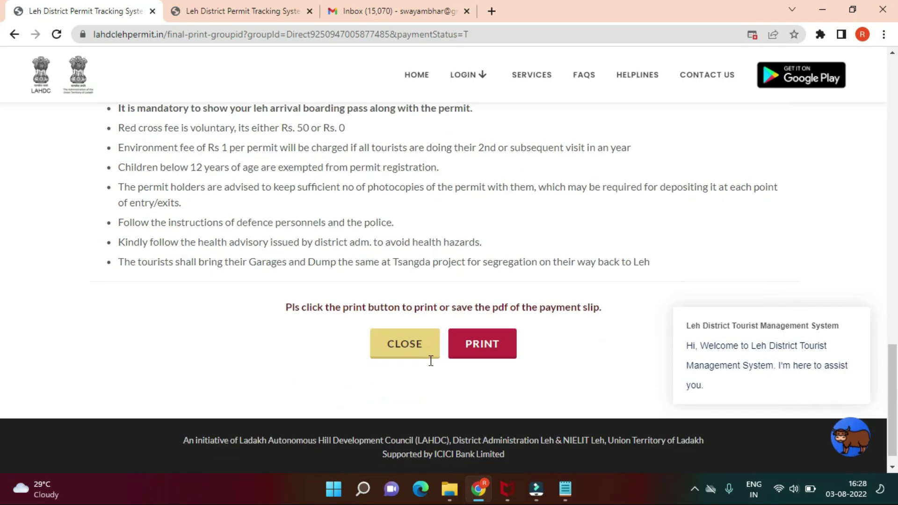
{"action": "left_click", "coordinate": [477, 338]}
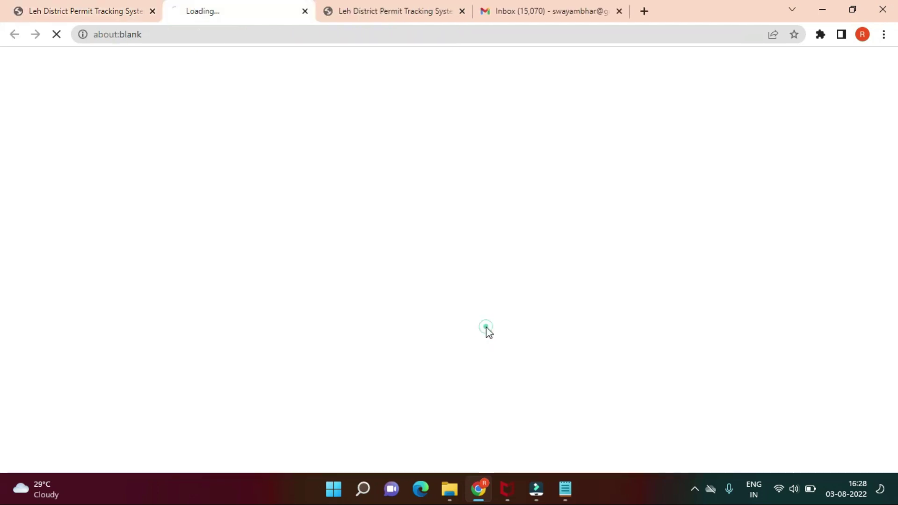
Step: Open the downloaded permit PDF, review its 16–29 Aug 2022 destinations, and check today's date
{"action": "left_click", "coordinate": [145, 456]}
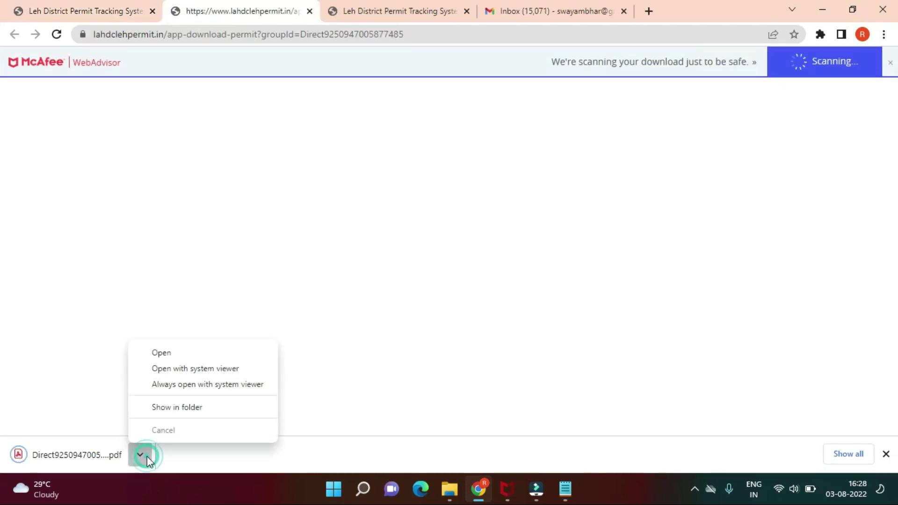
{"action": "left_click", "coordinate": [182, 352]}
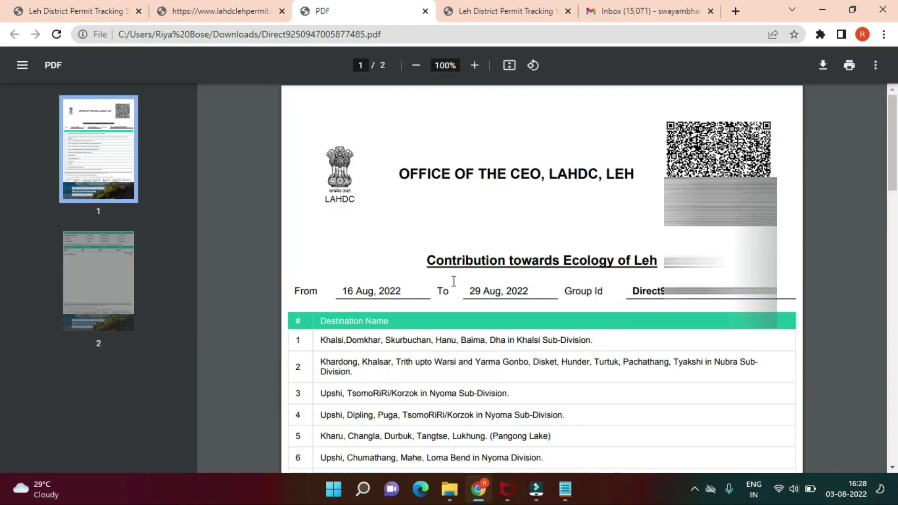
{"action": "scroll", "coordinate": [490, 304], "scroll_direction": "down", "scroll_amount": 4}
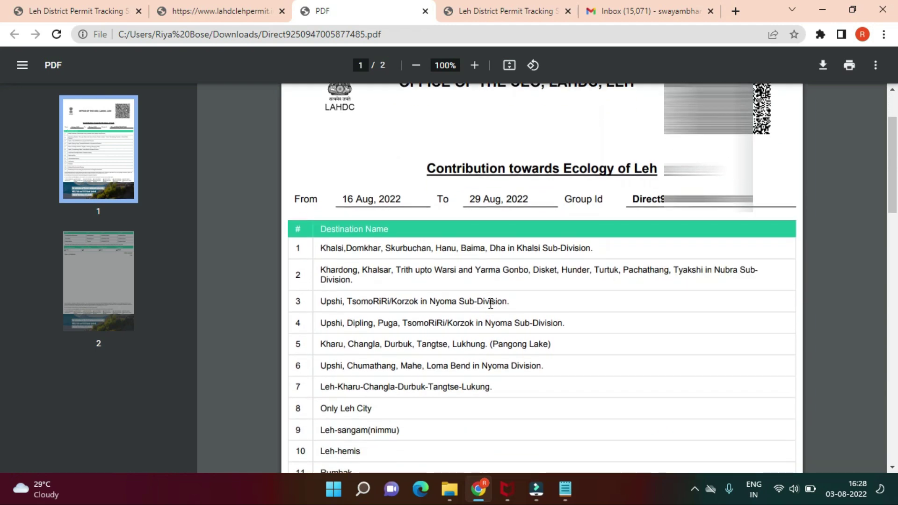
{"action": "left_click", "coordinate": [847, 489]}
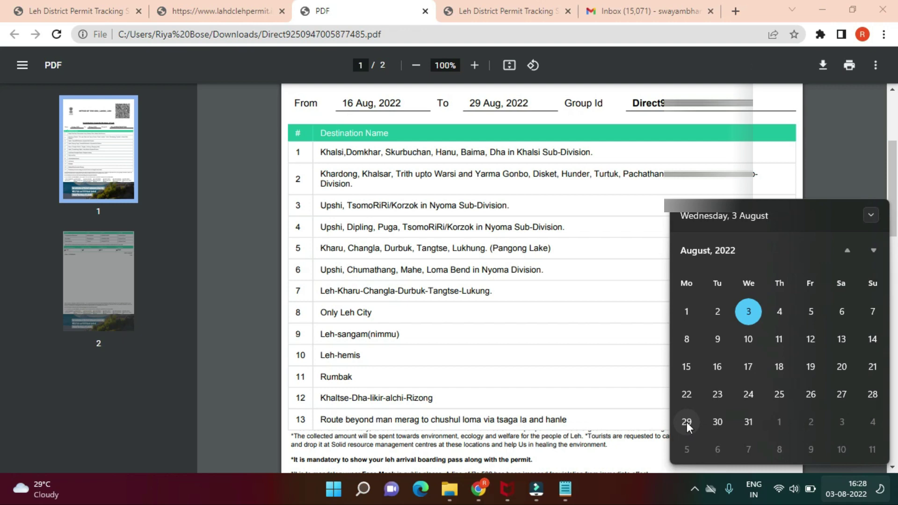
{"action": "left_click", "coordinate": [635, 406]}
Step: Launch Calculator from the Run box with 'calc' and work out 42 × 20
{"action": "key", "text": "super+r"}
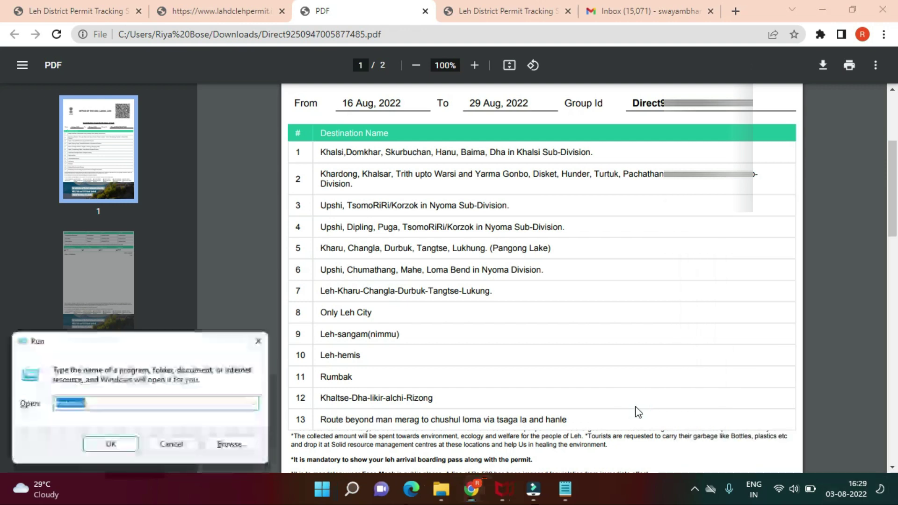
{"action": "type", "text": "calc"}
{"action": "key", "text": "Return"}
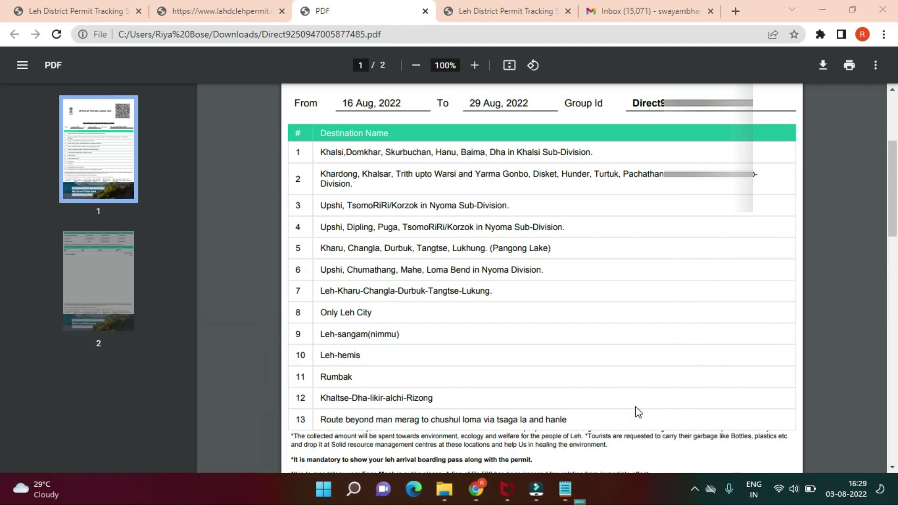
{"action": "type", "text": "14"}
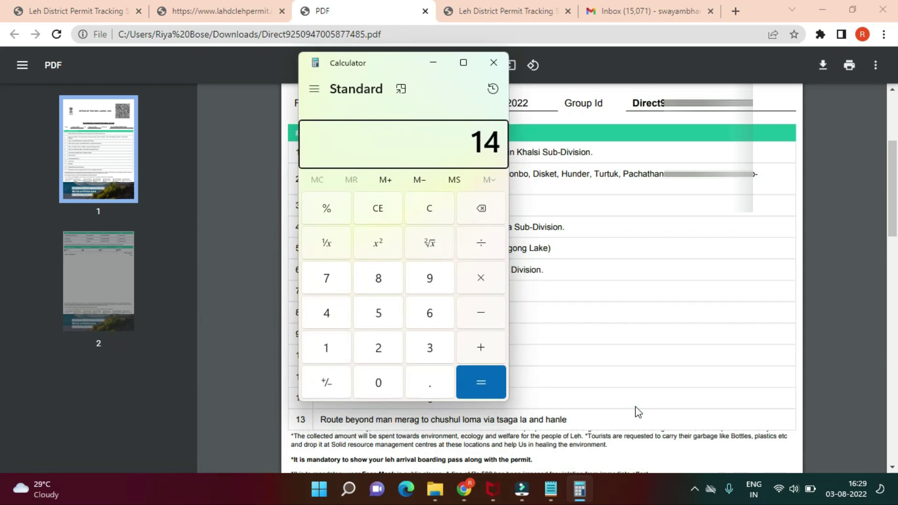
{"action": "type", "text": "3*20"}
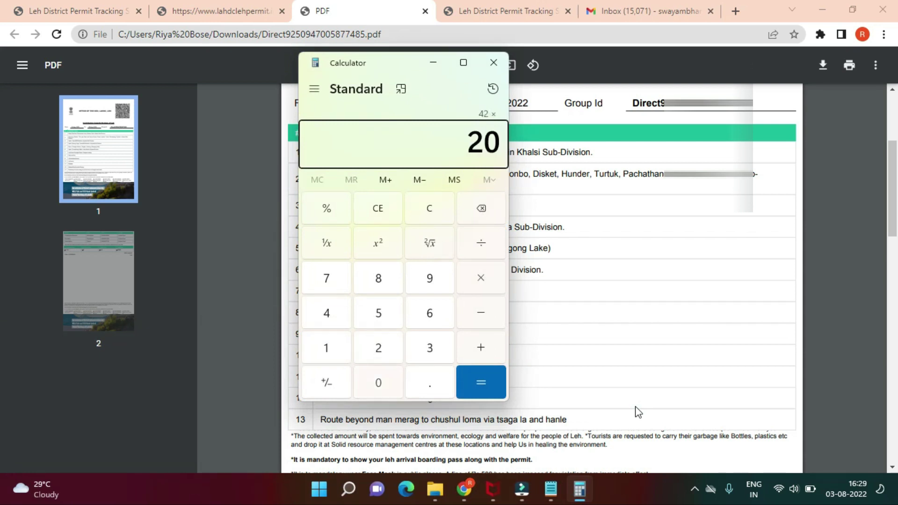
{"action": "key", "text": "Return"}
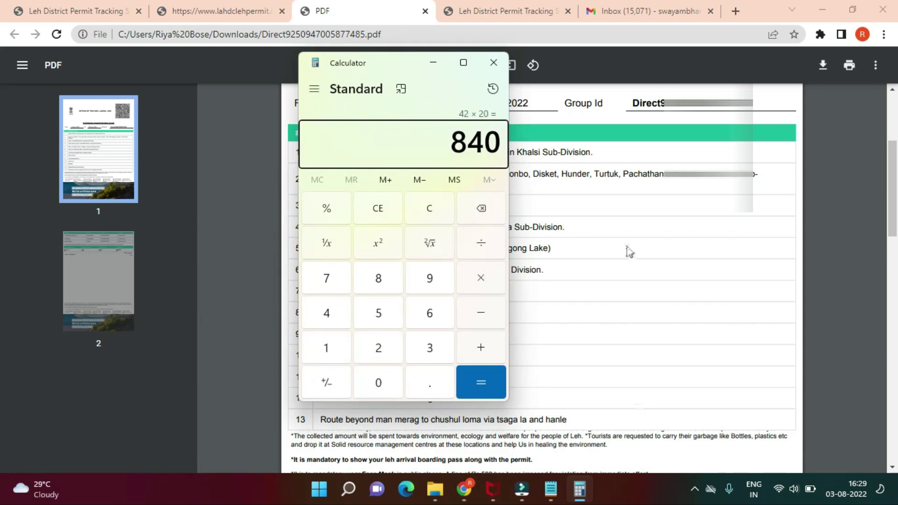
Step: Close the calculator and check the ₹1200 Environment fee on page 2 of the permit PDF
{"action": "left_click", "coordinate": [494, 62]}
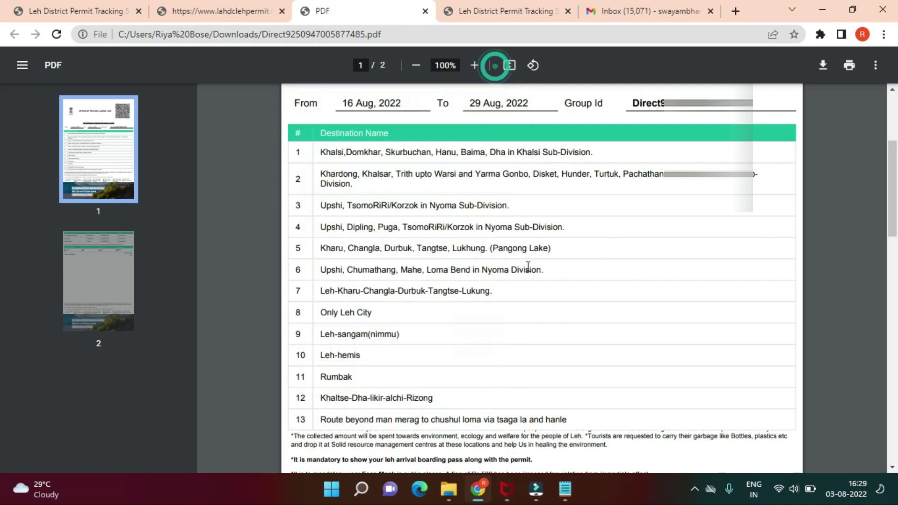
{"action": "scroll", "coordinate": [528, 265], "scroll_direction": "down", "scroll_amount": 8}
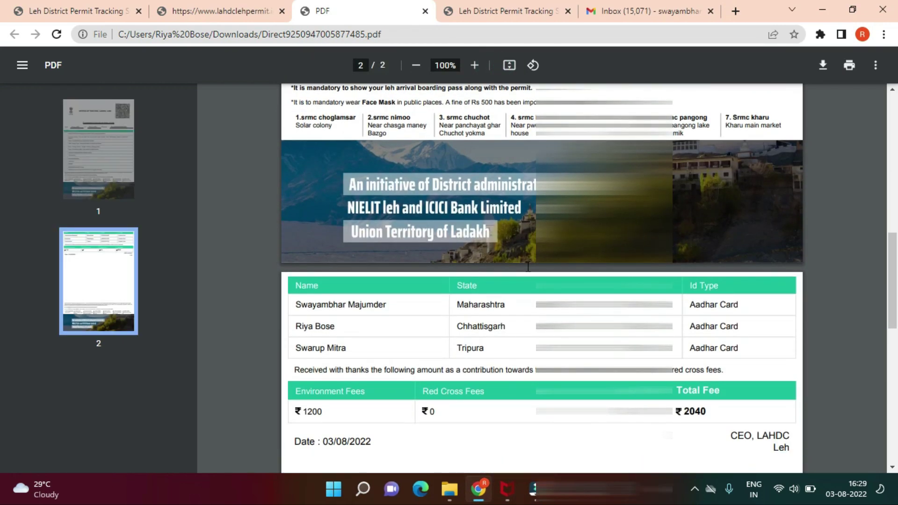
{"action": "scroll", "coordinate": [527, 266], "scroll_direction": "down", "scroll_amount": 4}
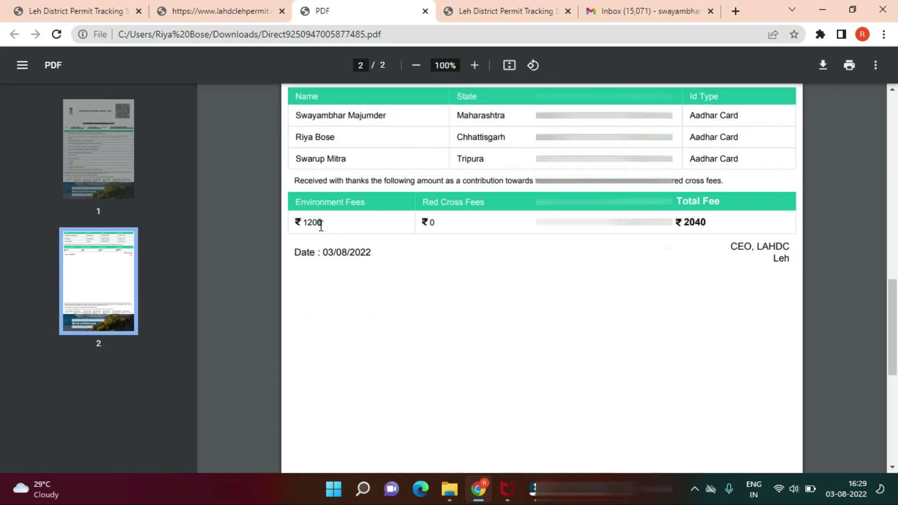
{"action": "left_click_drag", "start_coordinate": [327, 225], "coordinate": [300, 223]}
{"action": "left_click", "coordinate": [340, 213]}
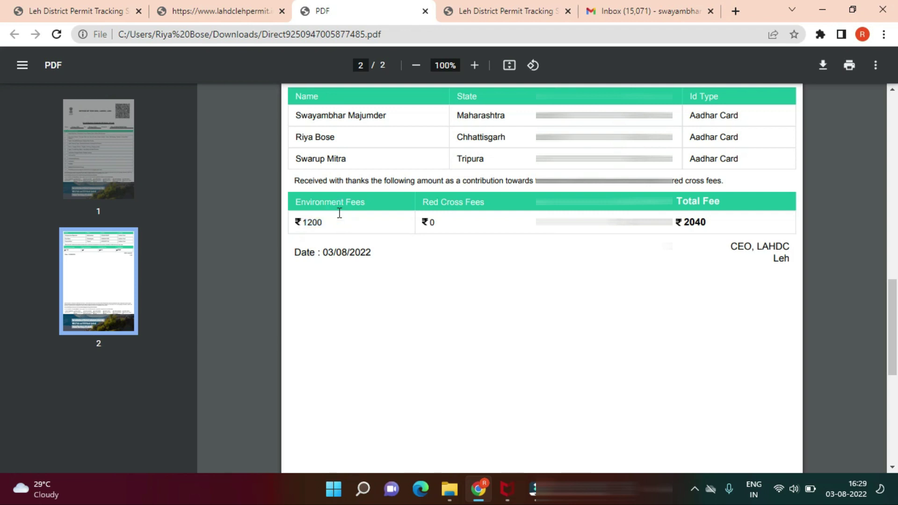